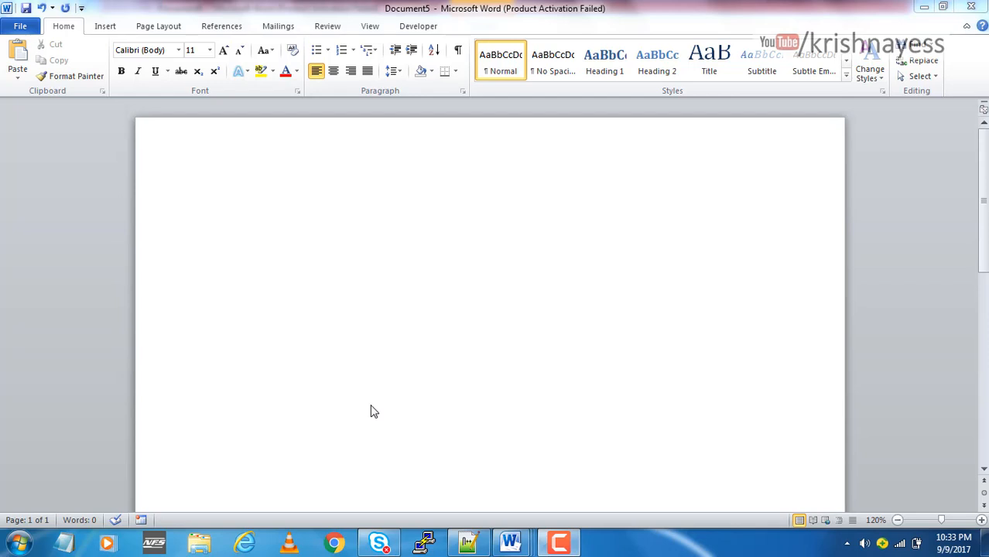
Write "HERE I WANT" directly in the right half of the blank Word page, without filling the space before it
click(470, 544)
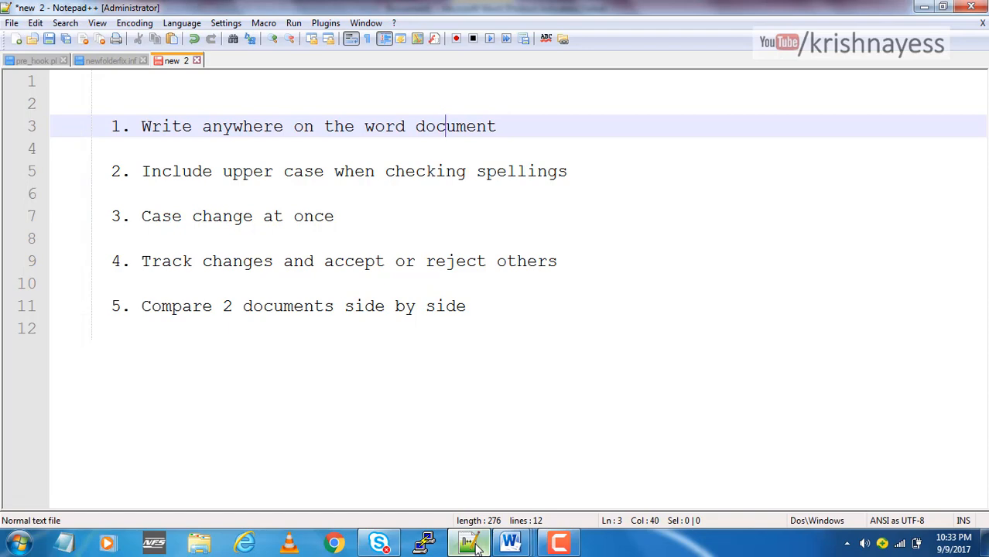
click(510, 544)
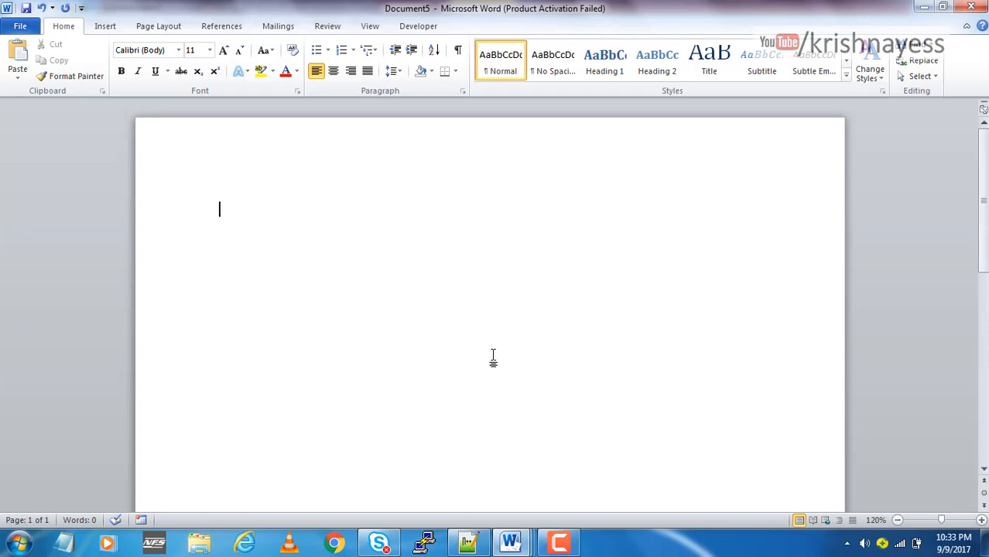
double_click(673, 301)
text(HERE I WNA)
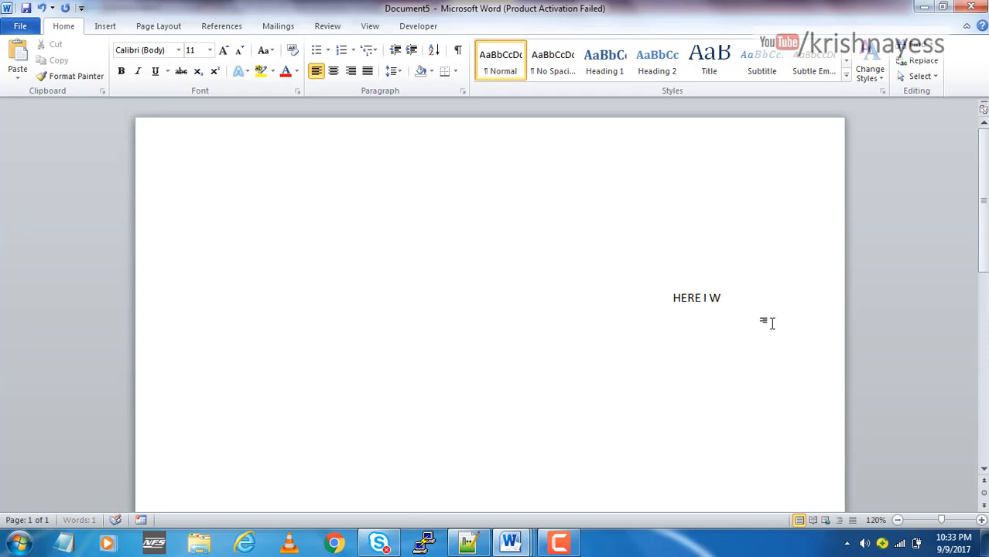
key(BackSpace)
key(BackSpace)
text(ATN)
key(BackSpace)
key(BackSpace)
text(NT TPO)
key(BackSpace)
key(BackSpace)
key(BackSpace)
Add the words "MONITOR", "CPU" and "I/O" at three separate free spots around the page
double_click(278, 380)
text(MONITOR)
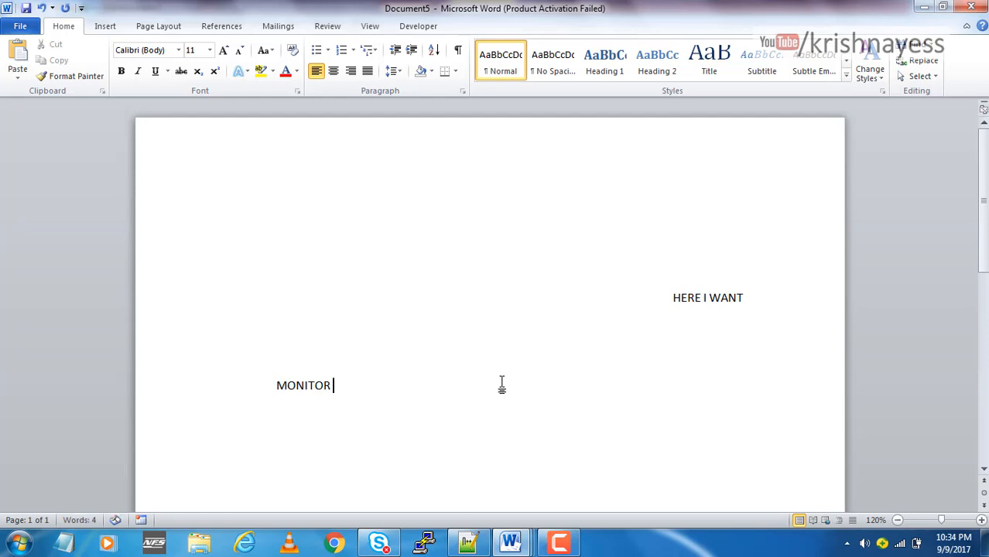
double_click(410, 263)
text(CPU)
double_click(588, 438)
text(I/O)
Switch to the Notepad++ tips list, highlight "Include" in the tip about upper-case spelling checks, and return to the Word document
mouse_move(510, 542)
click(741, 475)
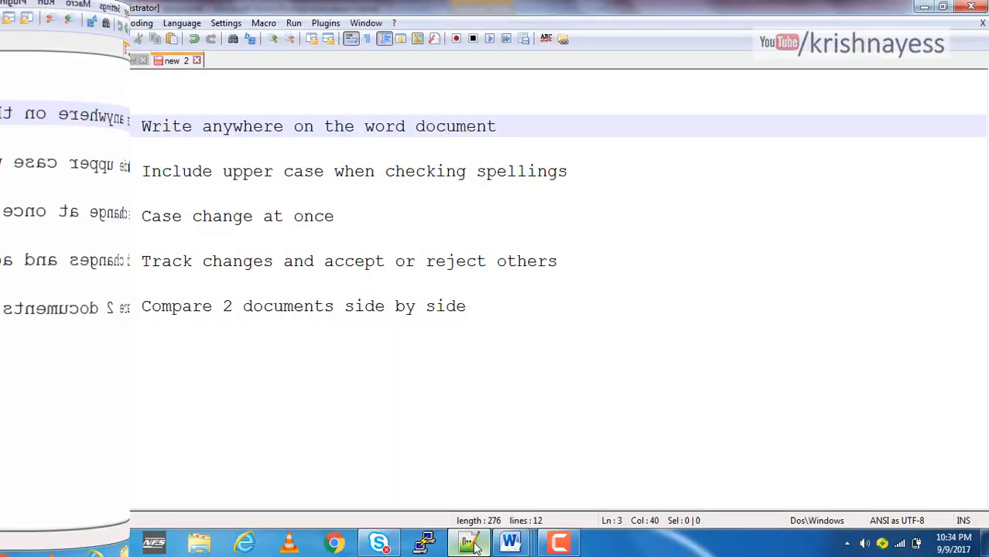
double_click(176, 177)
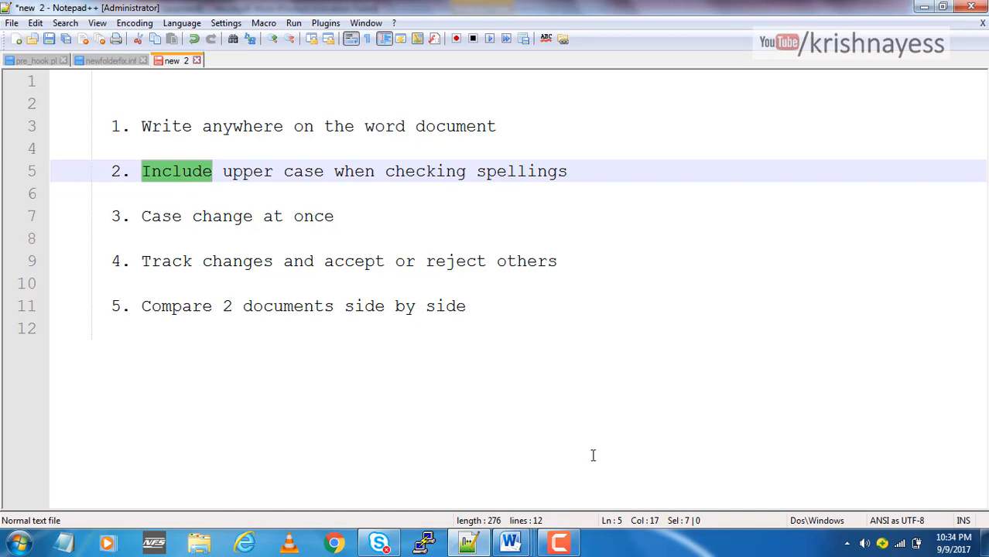
click(510, 543)
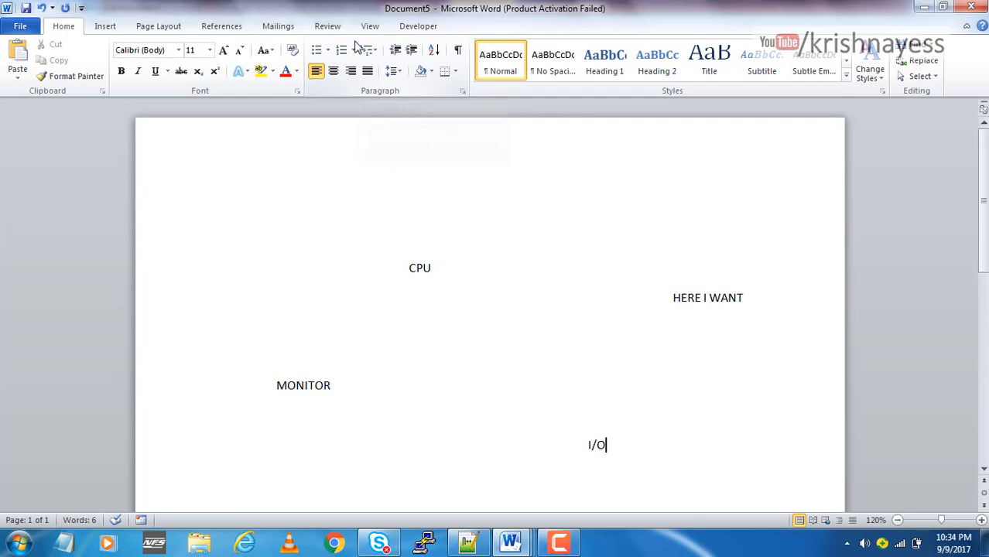
Run the spelling and grammar check on the upper-case words and dismiss the completion message
click(328, 26)
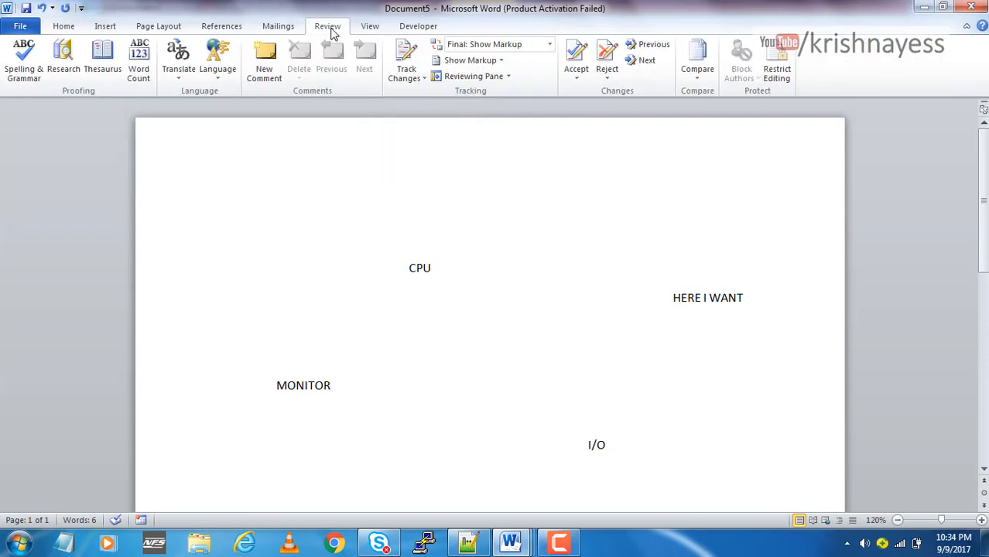
click(23, 73)
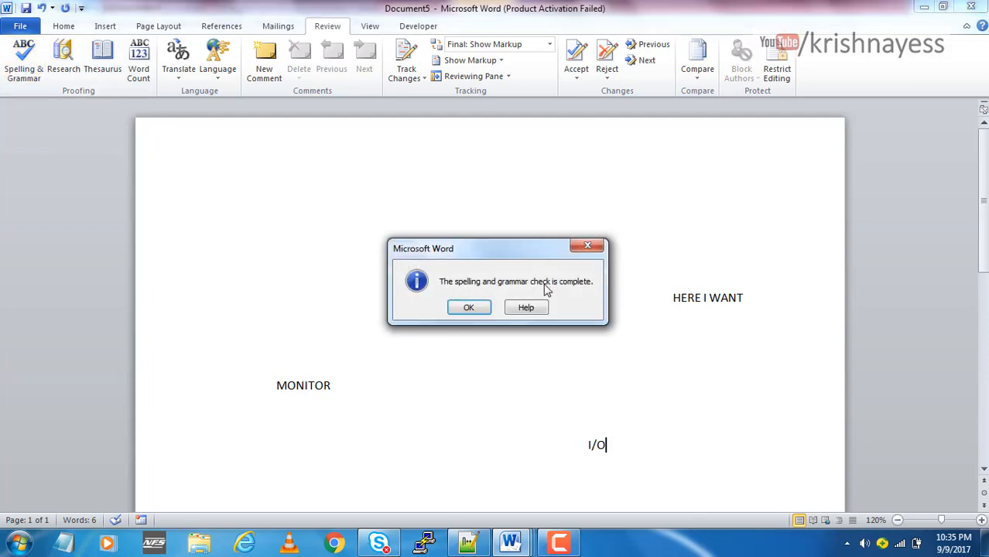
click(470, 308)
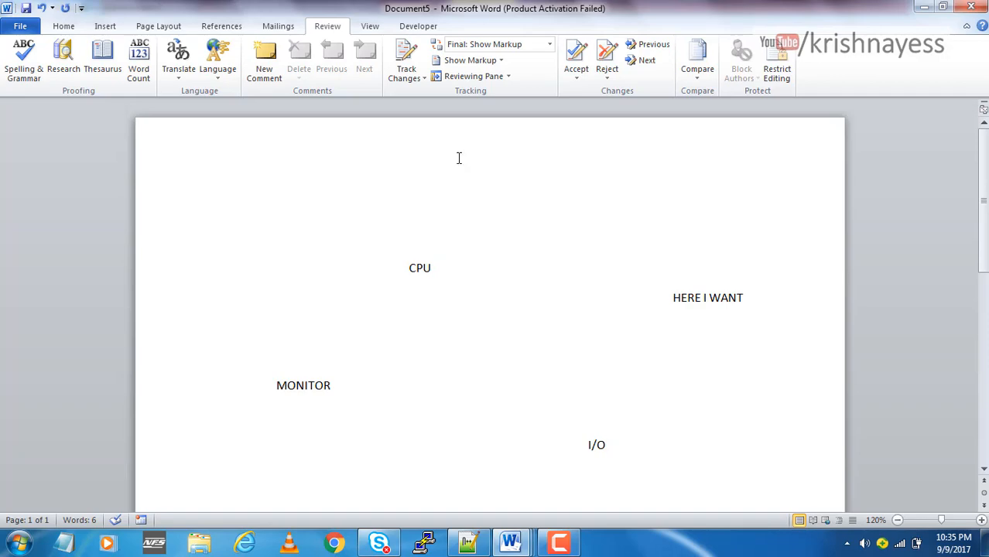
Turn off "Ignore words in UPPERCASE" in the Word proofing options and apply the change
click(20, 26)
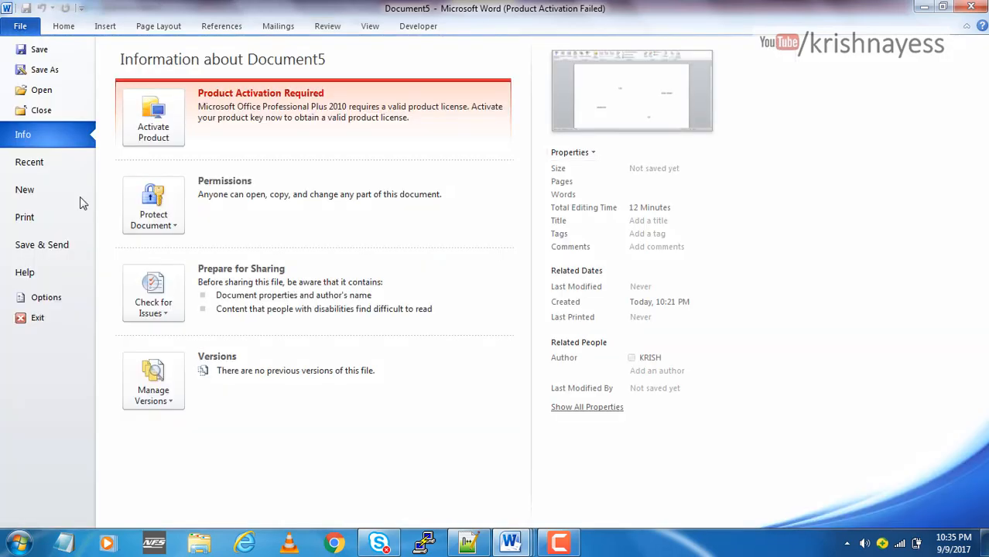
click(59, 299)
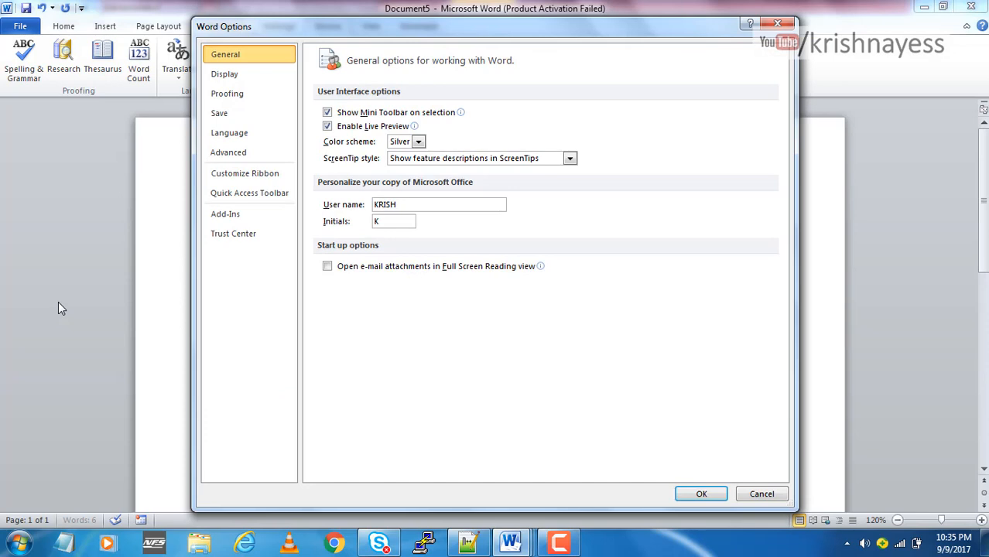
click(245, 94)
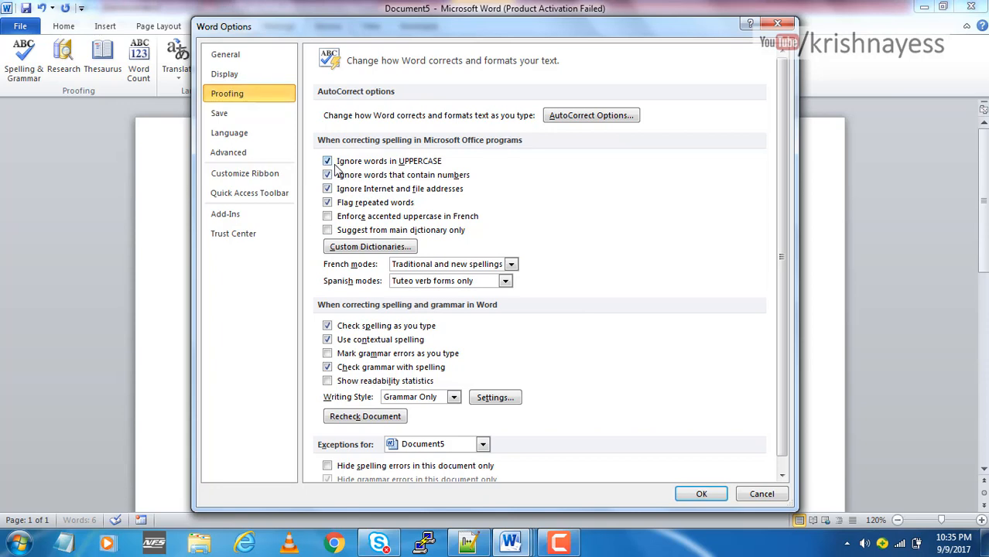
click(327, 161)
click(327, 161)
click(701, 496)
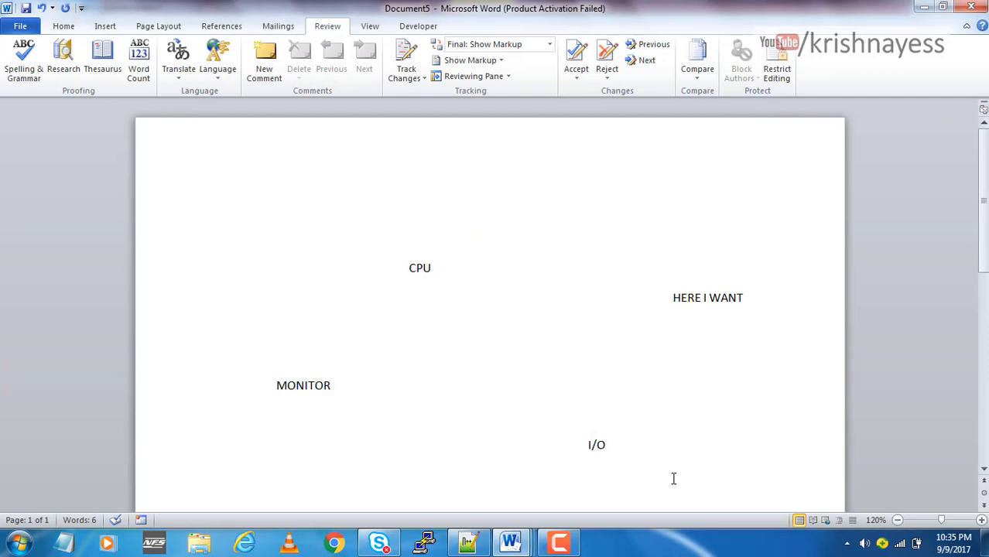
Misspell MONITOR as "MONITSOR", run the spelling and grammar check on it, and close the check without correcting the word
text(S)
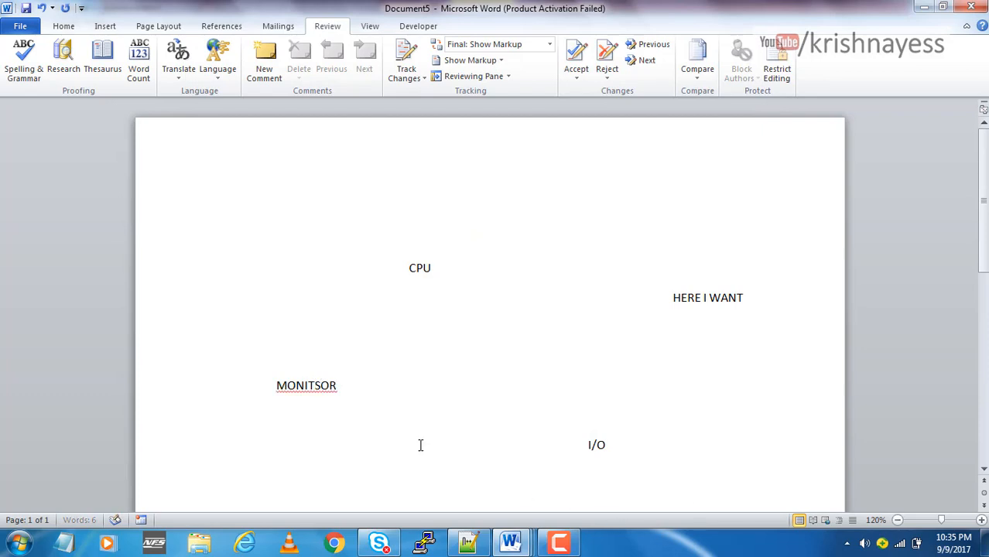
click(23, 62)
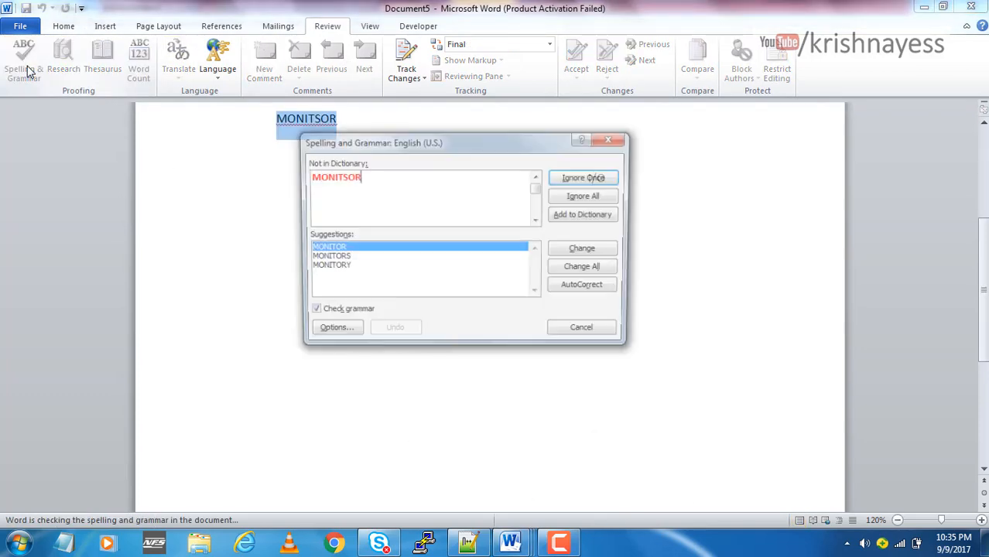
drag(397, 147, 435, 295)
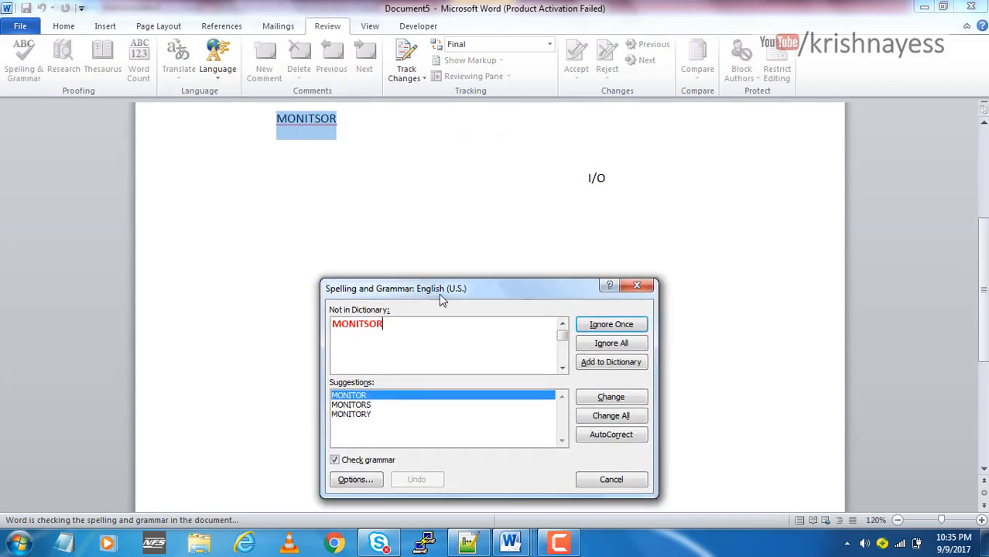
click(643, 289)
scroll(379, 271, up, 3)
click(315, 243)
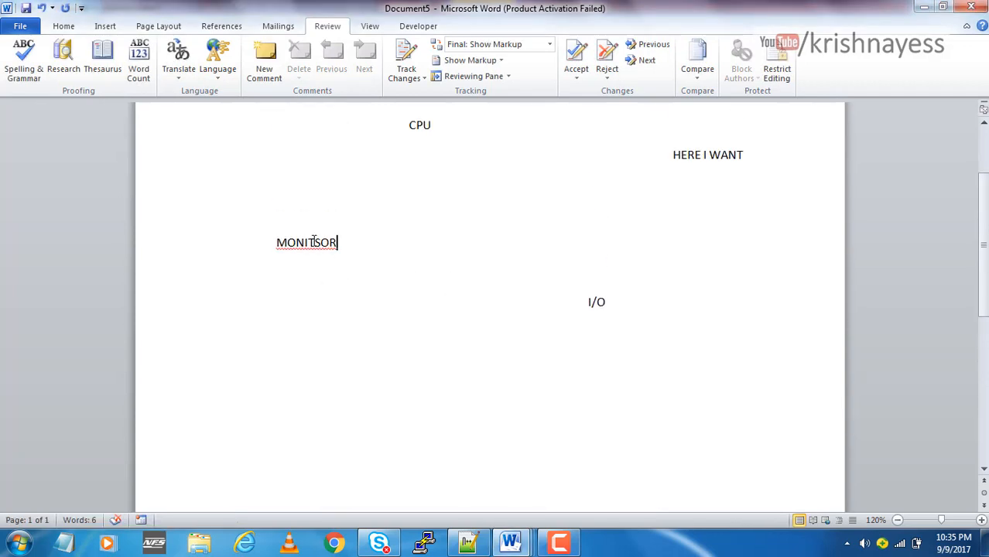
key(Delete)
key(ctrl+z)
key(alt+f)
click(68, 316)
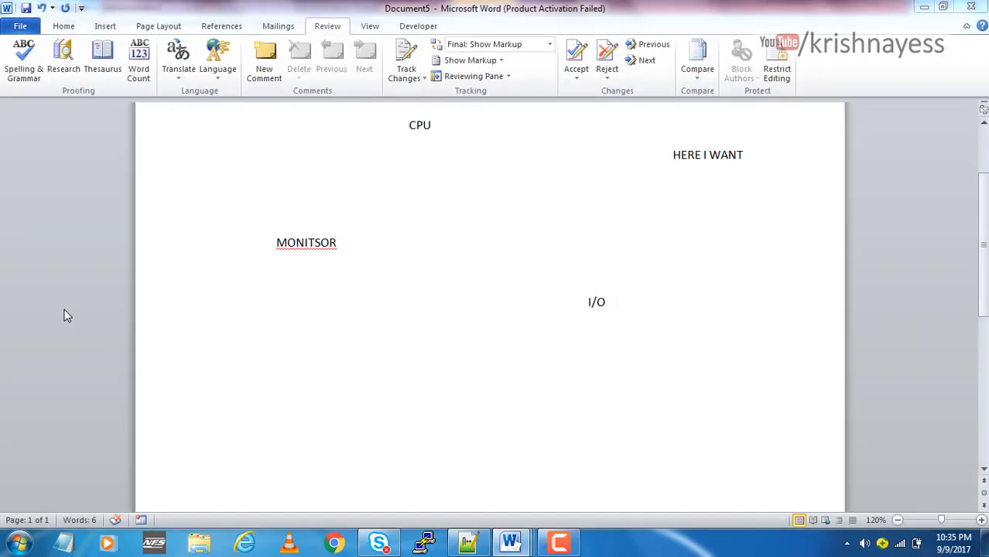
key(Escape)
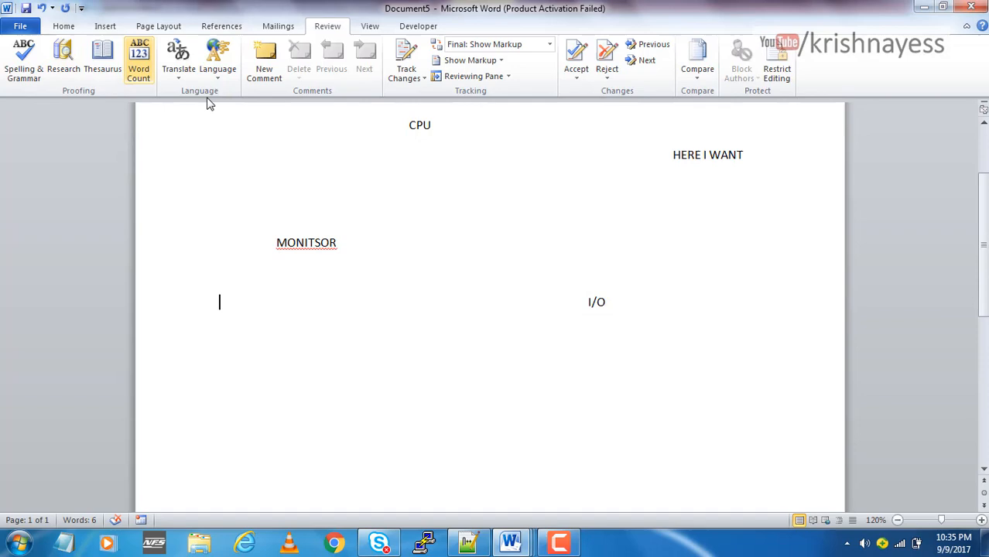
click(63, 26)
key(alt+f)
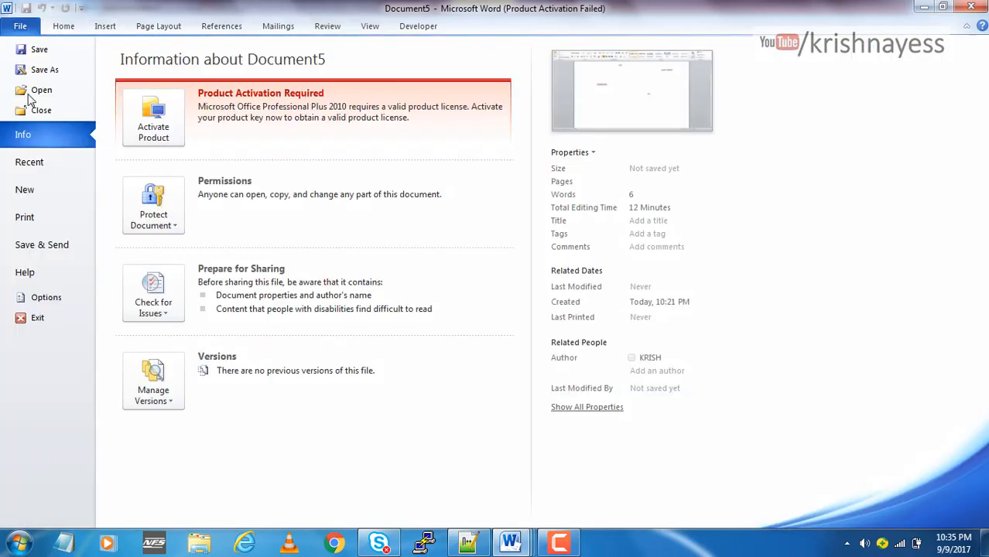
key(Escape)
Turn "Ignore words in UPPERCASE" back on in the Word proofing options and apply the change
key(alt+f)
key(t)
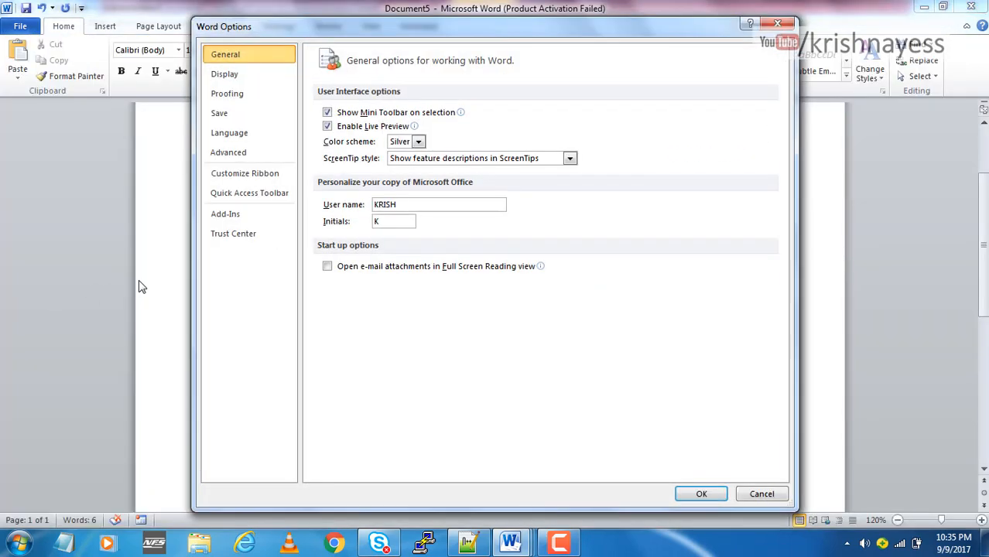
click(236, 94)
click(360, 163)
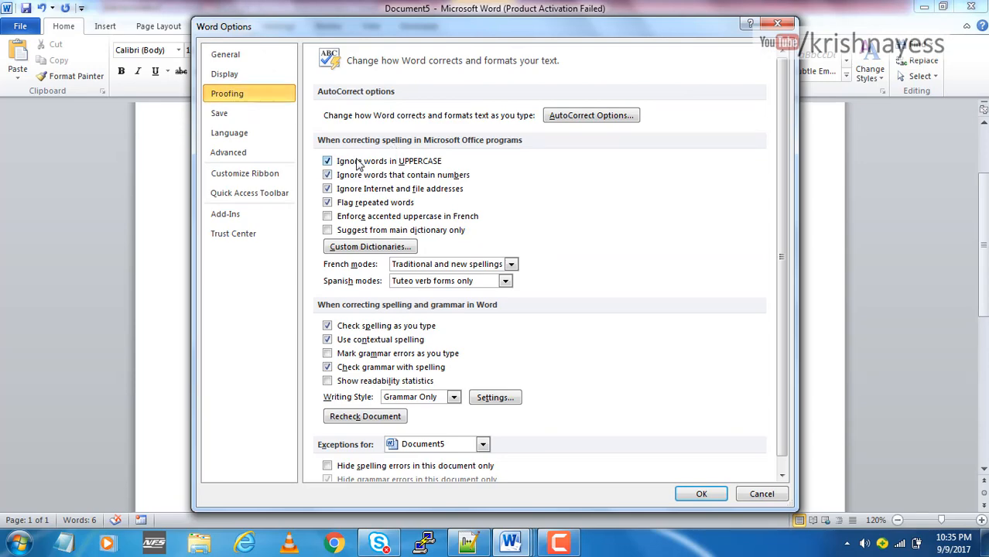
click(701, 494)
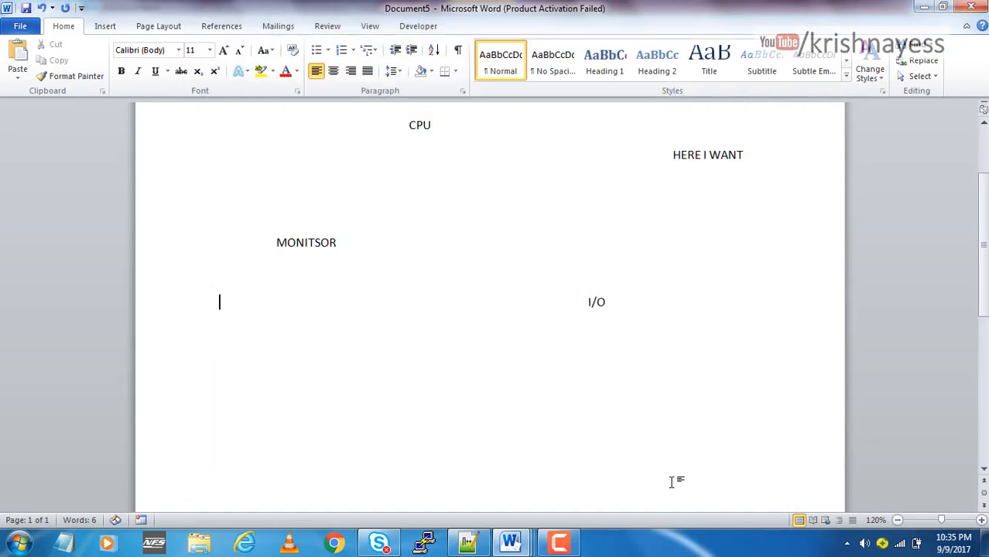
Rerun the spelling and grammar check on the document containing "MONITSOR" and dismiss the completion message
click(318, 243)
click(328, 26)
click(23, 62)
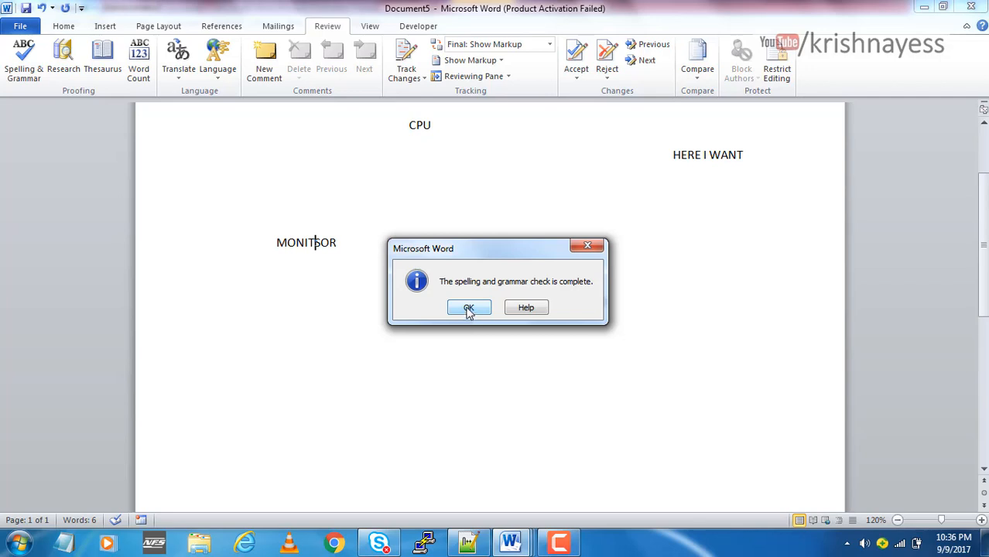
click(468, 309)
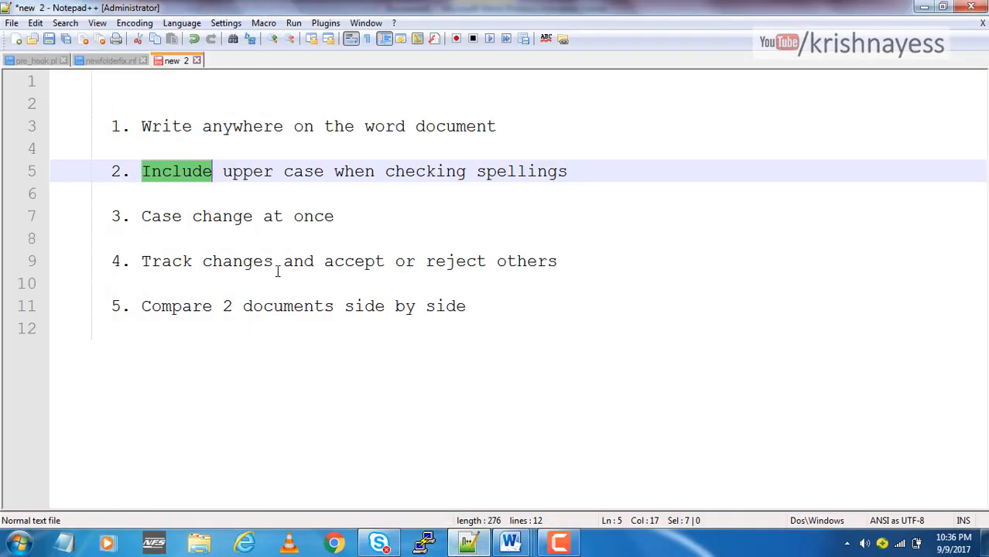
Highlight the tip "Case change at once" in the Notepad++ list and return to Document5 in Word
click(274, 264)
drag(352, 217, 141, 219)
mouse_move(510, 544)
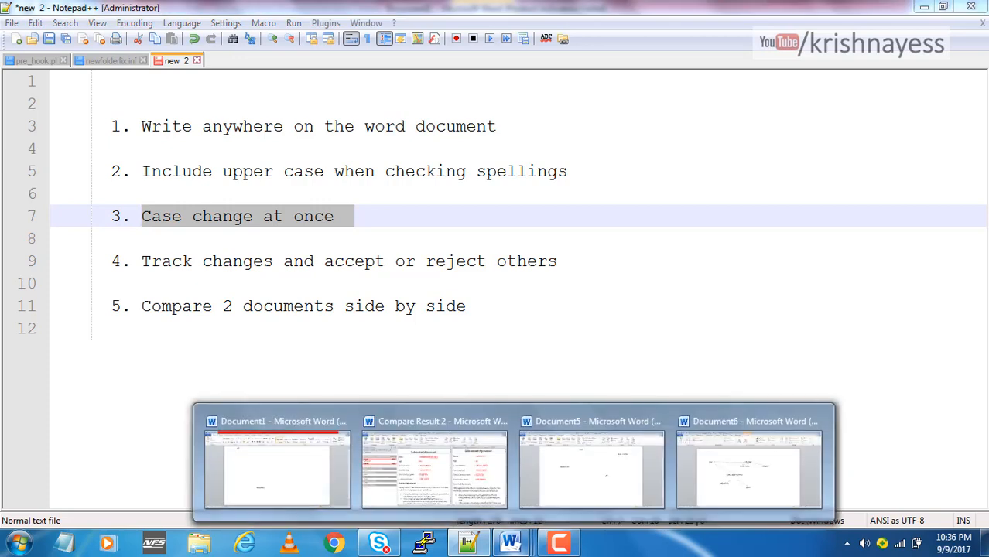
click(573, 498)
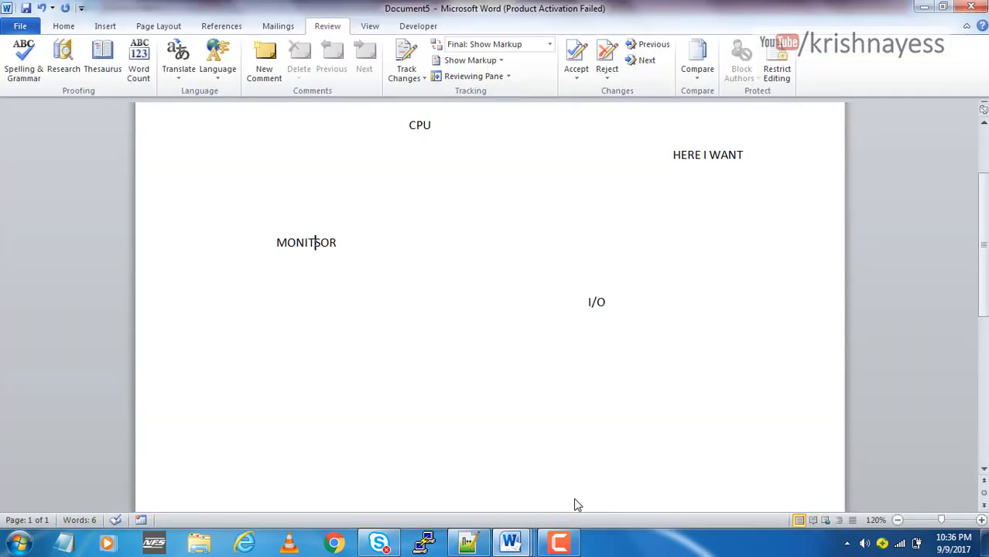
Replace the document's entire content with placeholder paragraphs generated by "=LOREM()"
key(ctrl+a)
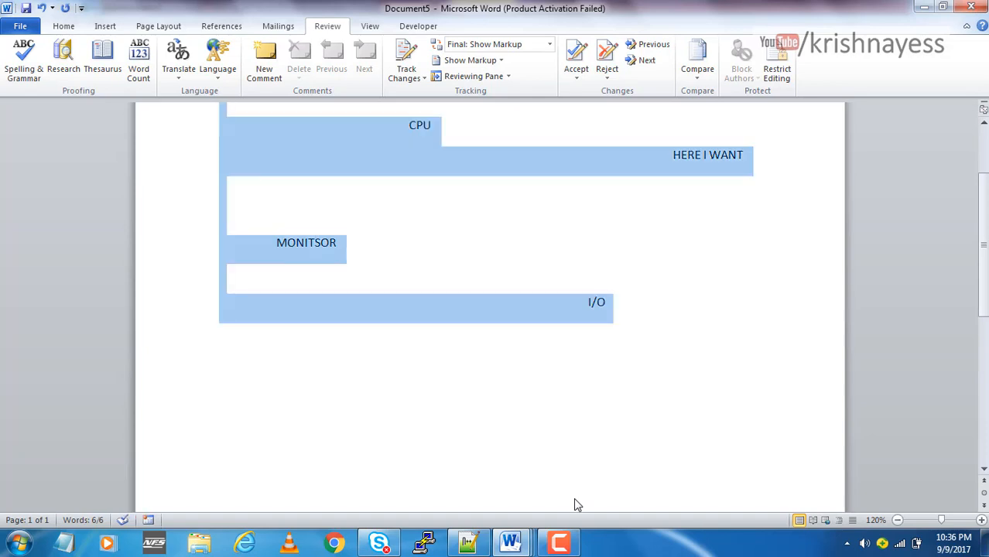
key(Delete)
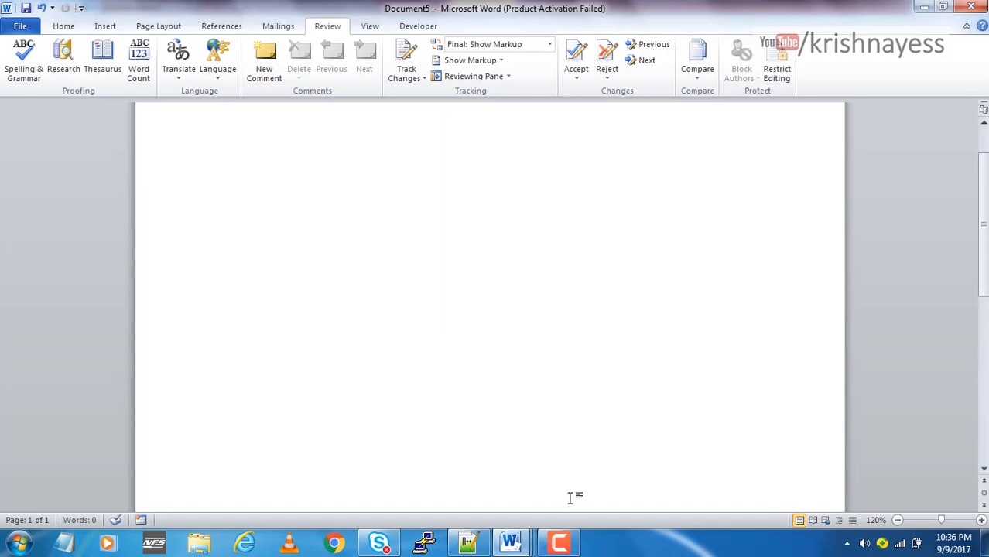
scroll(574, 511, up, 2)
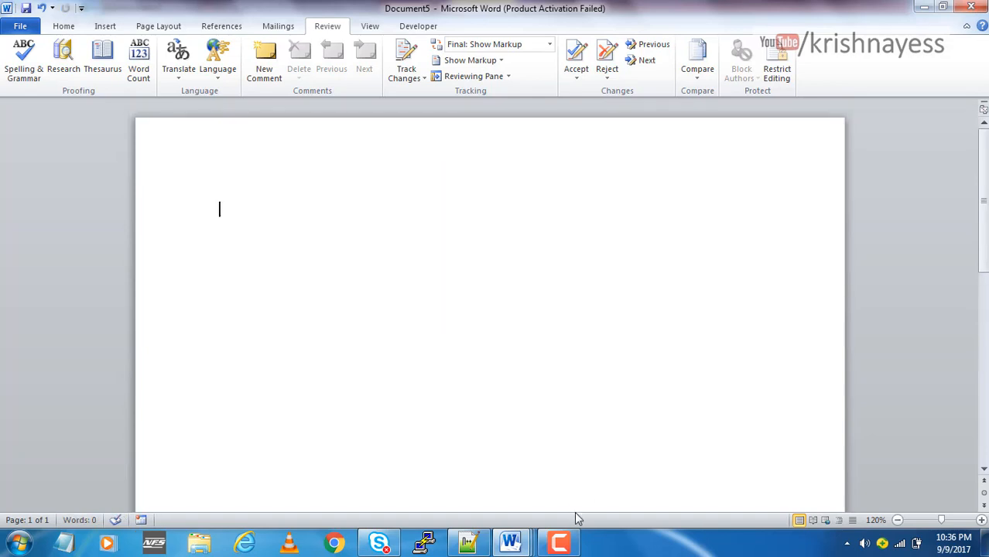
text(=LOREM())
key(Return)
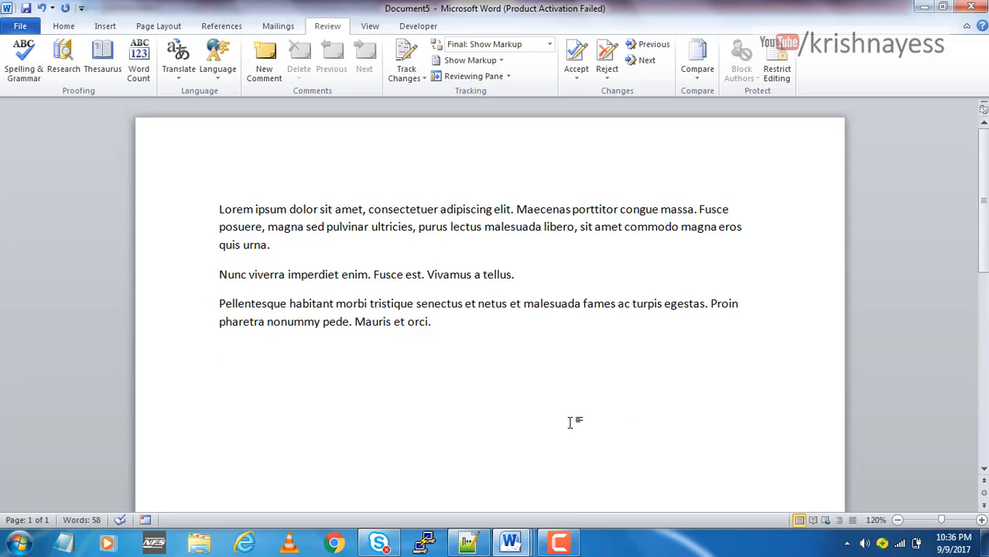
Select all three placeholder paragraphs and change their case to Sentence case
double_click(365, 321)
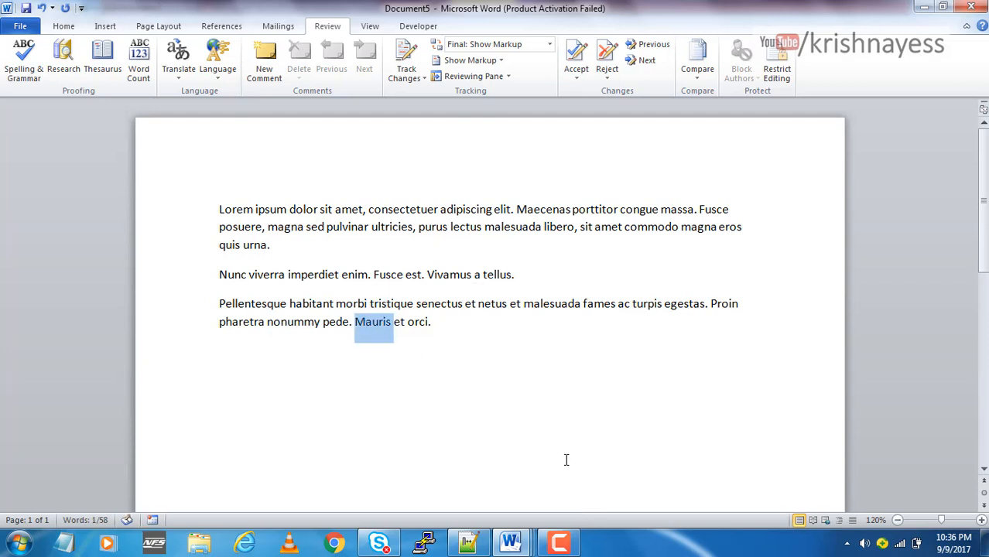
click(546, 412)
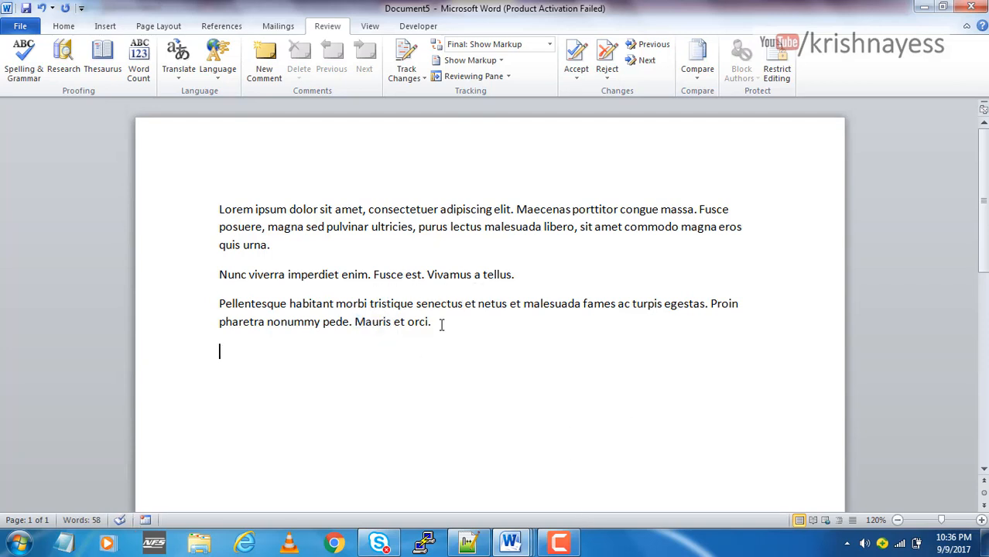
drag(442, 324, 221, 209)
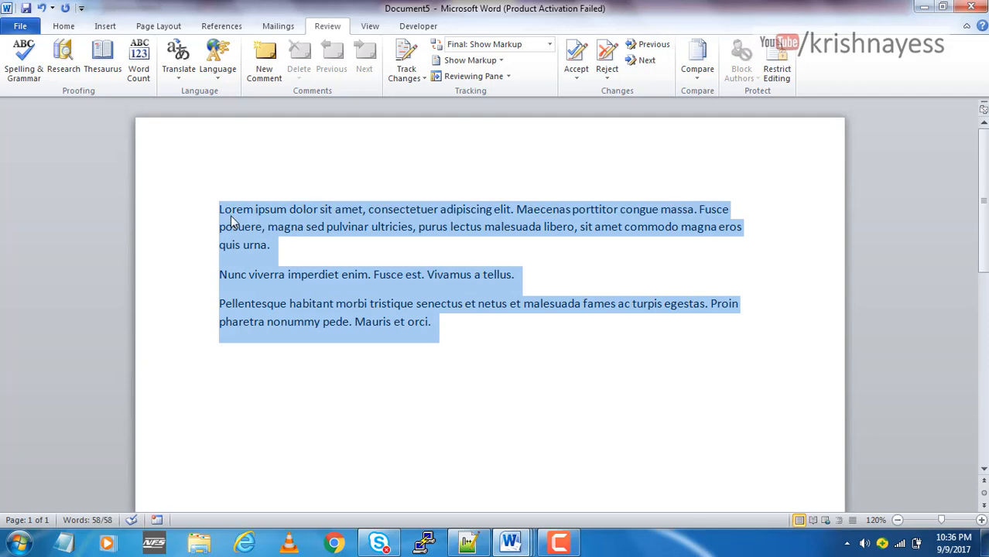
click(65, 26)
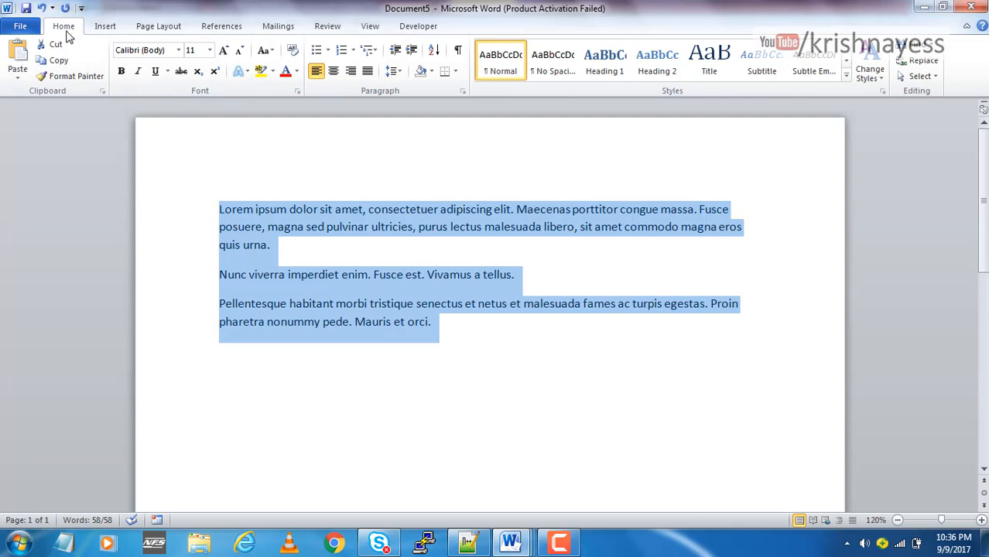
click(273, 51)
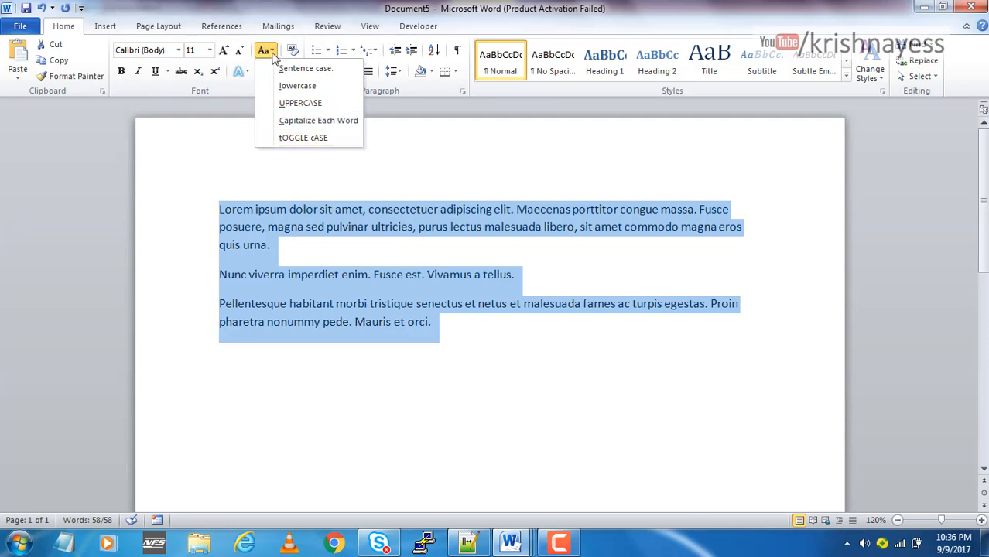
click(347, 362)
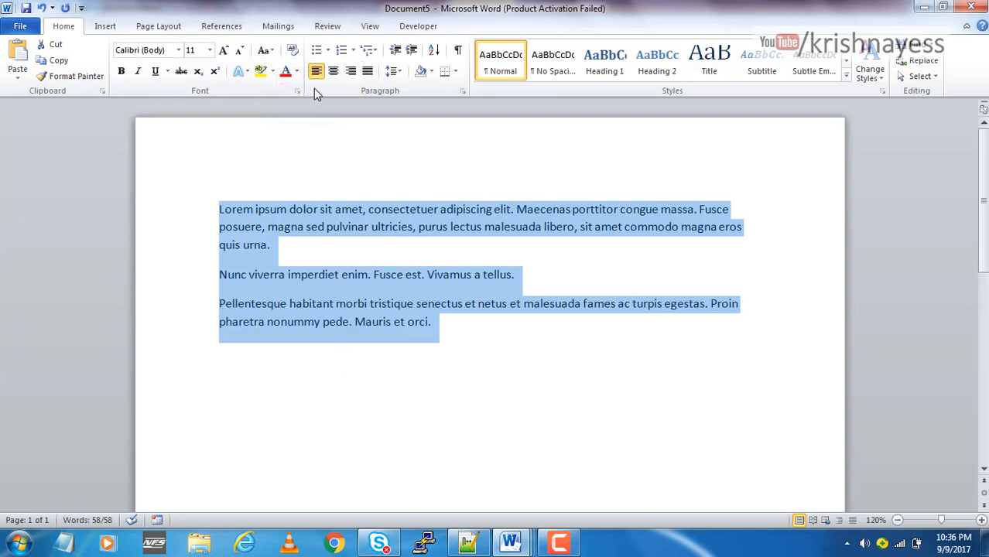
click(270, 52)
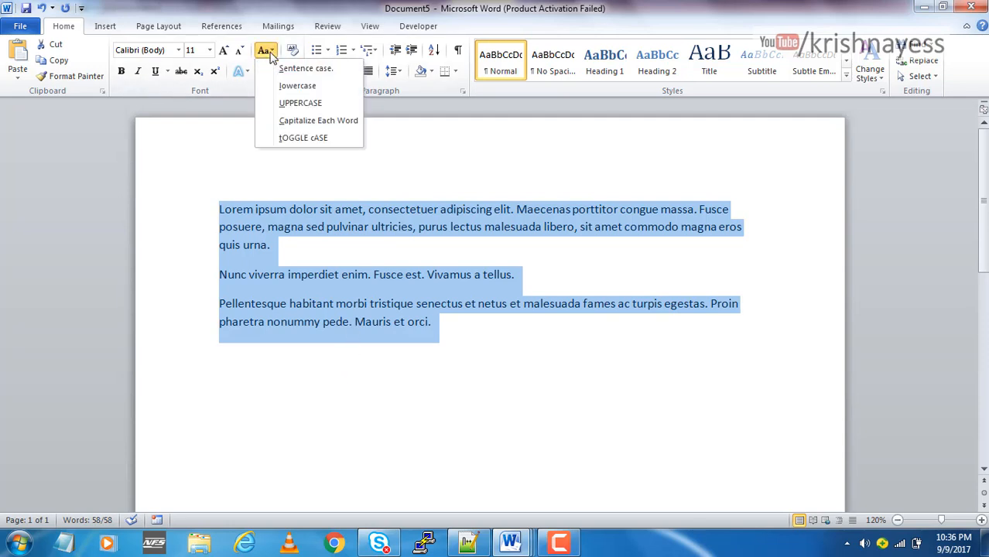
click(303, 70)
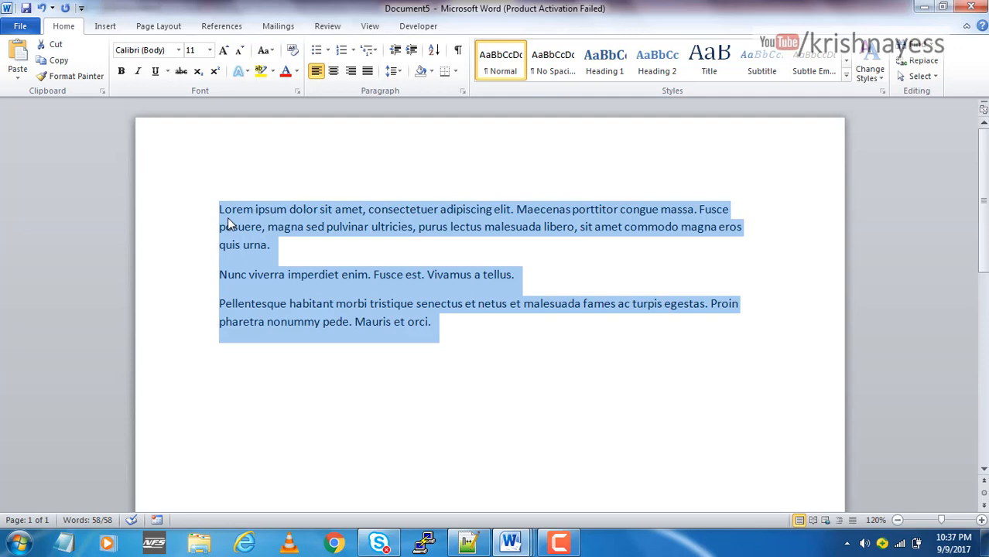
Change the selected paragraphs to Capitalize Each Word and follow with UPPERCASE
click(273, 51)
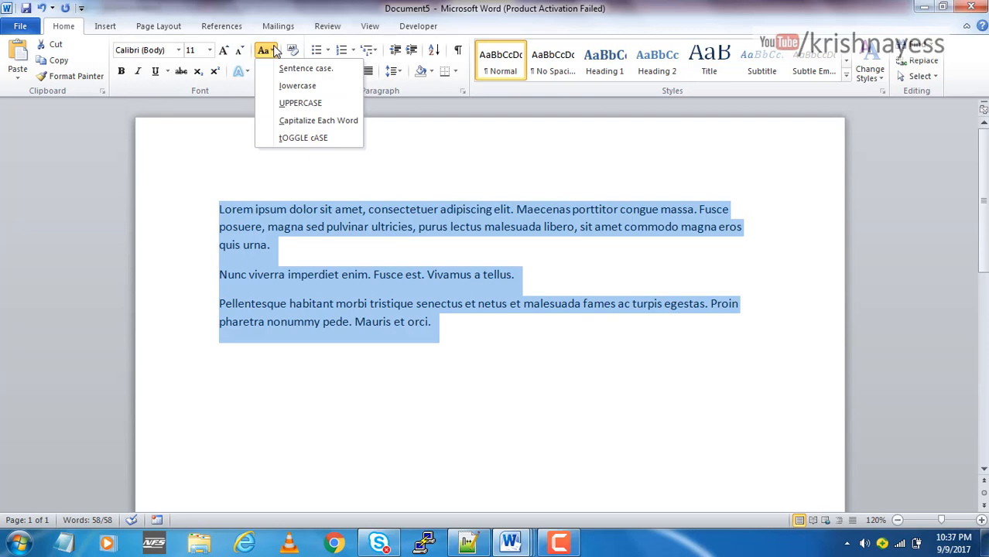
click(312, 122)
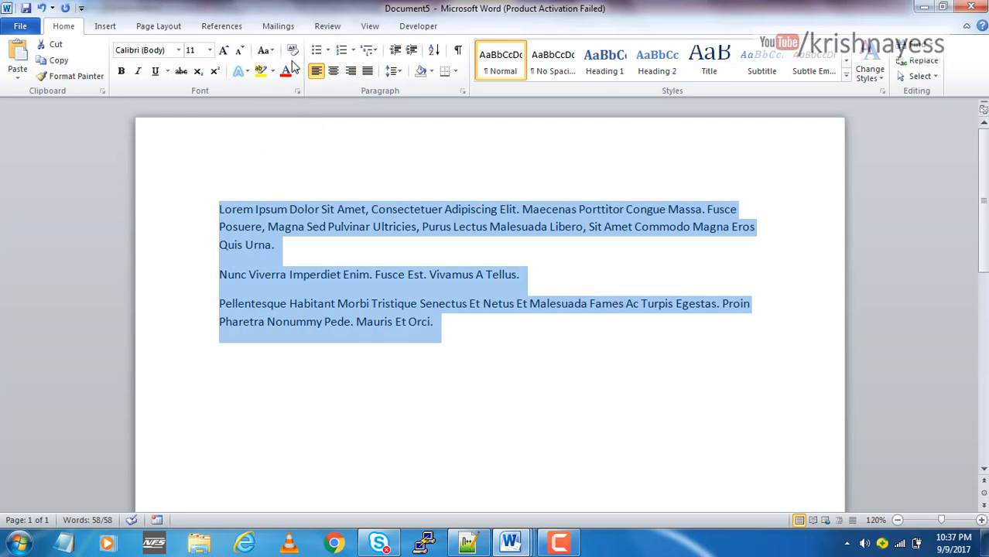
click(263, 50)
click(300, 102)
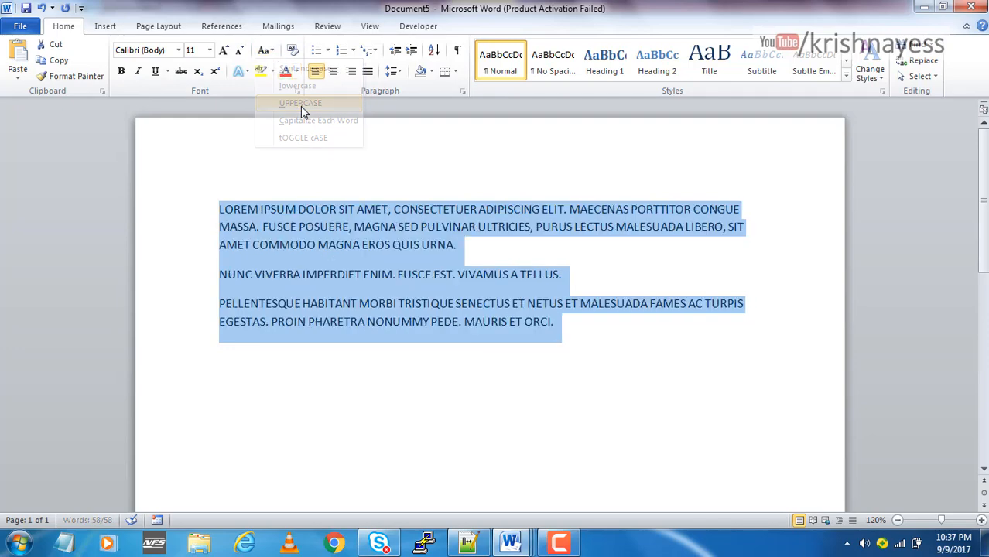
Convert the selected paragraphs to lowercase and follow with tOGGLE cASE
click(263, 50)
click(297, 86)
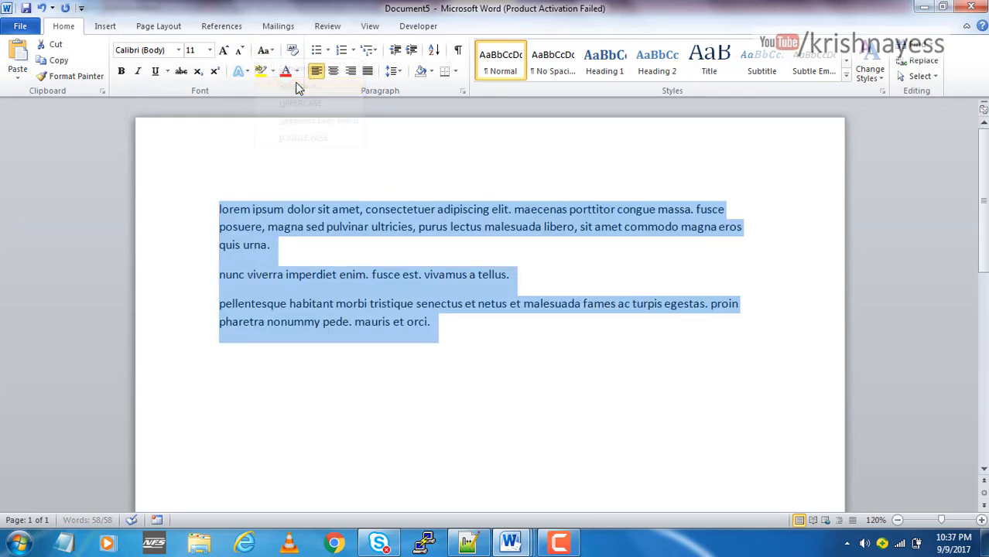
click(264, 50)
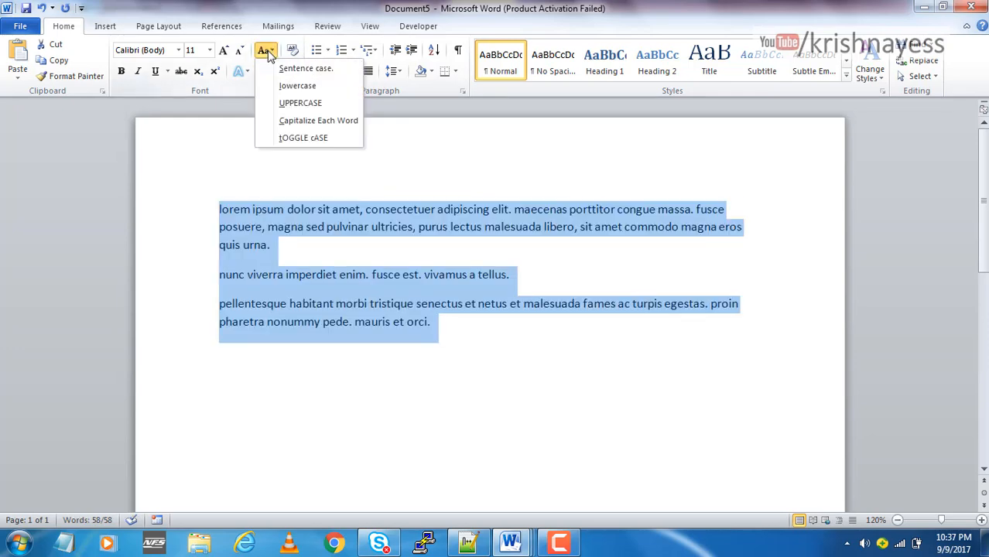
click(286, 139)
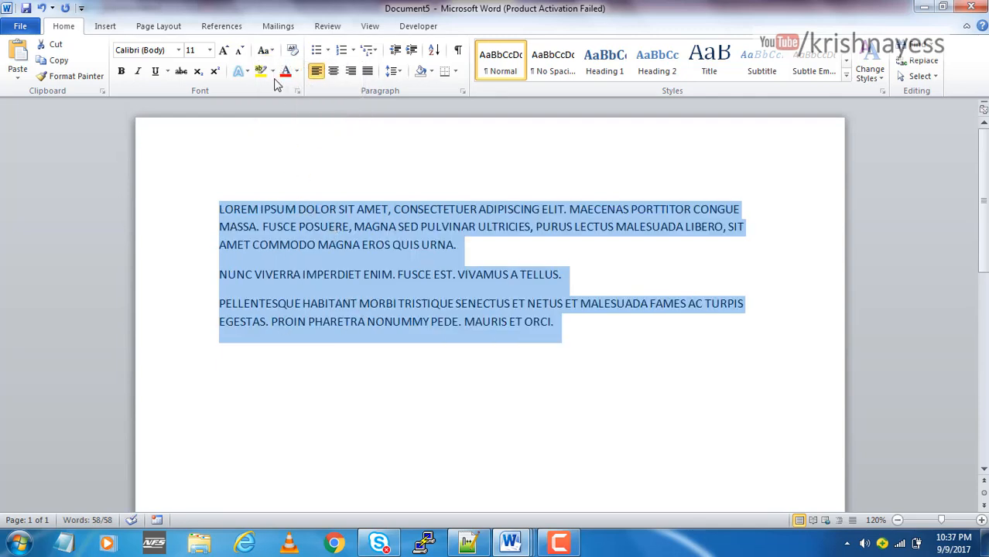
Apply tOGGLE cASE to the selected paragraphs again and follow with Capitalize Each Word
click(264, 50)
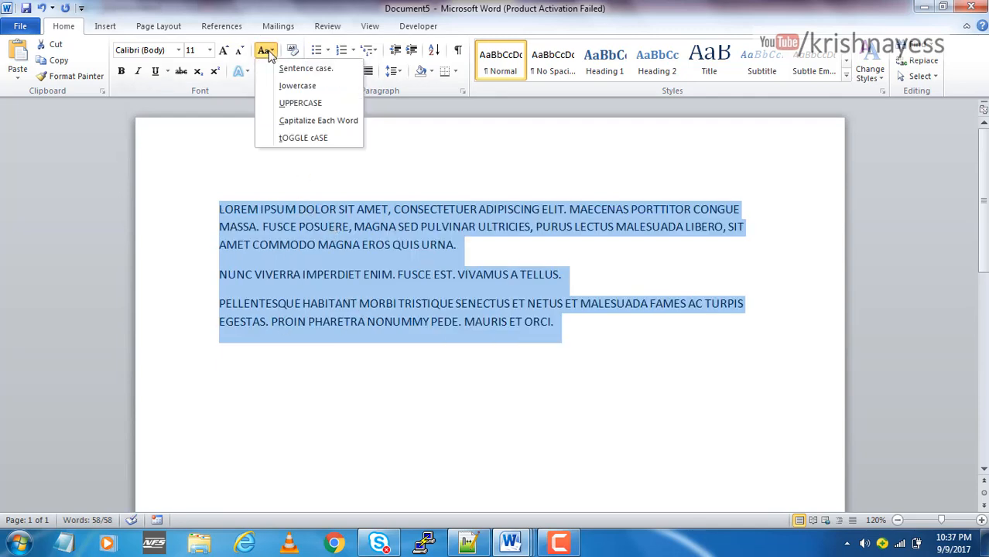
click(286, 140)
click(272, 51)
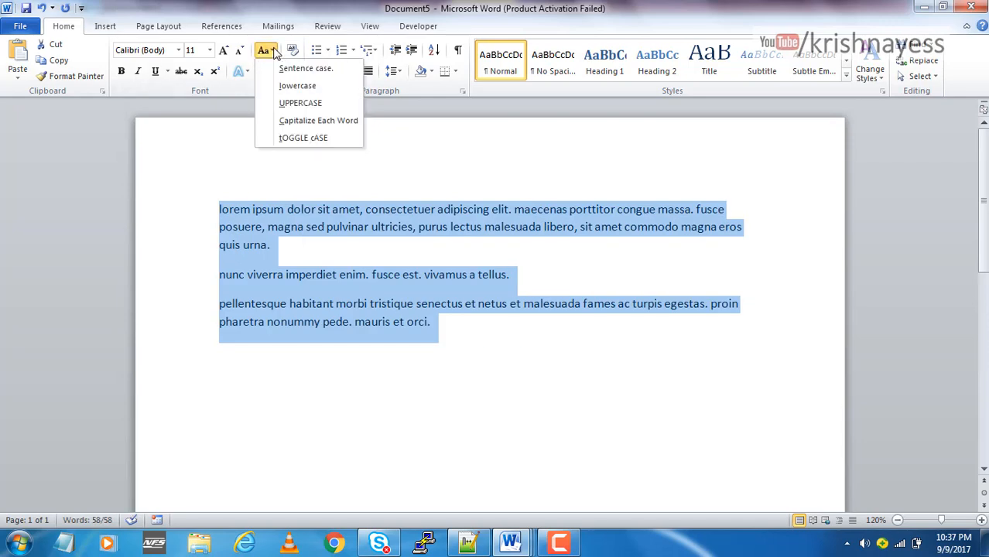
click(302, 123)
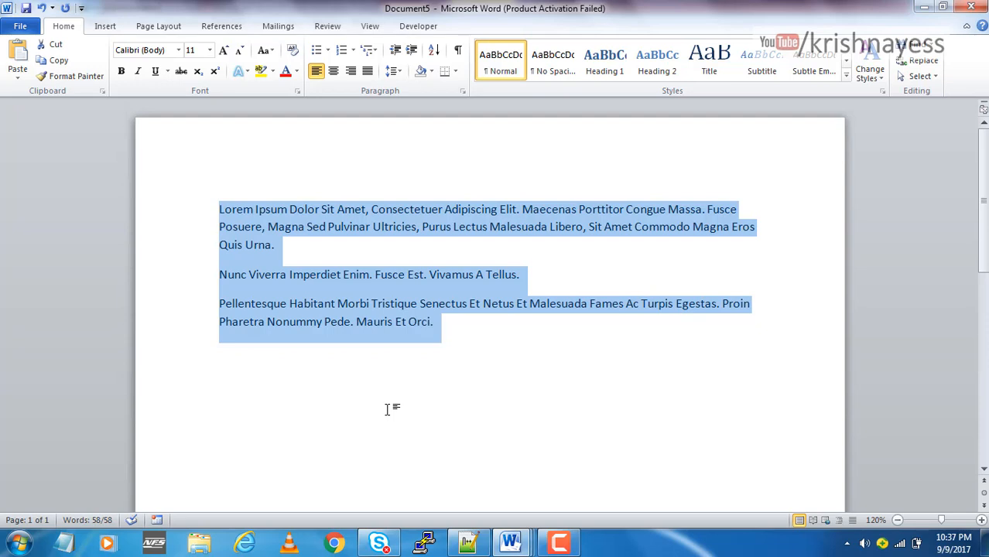
Apply tOGGLE cASE to the capitalized paragraphs and clear the selection
click(263, 50)
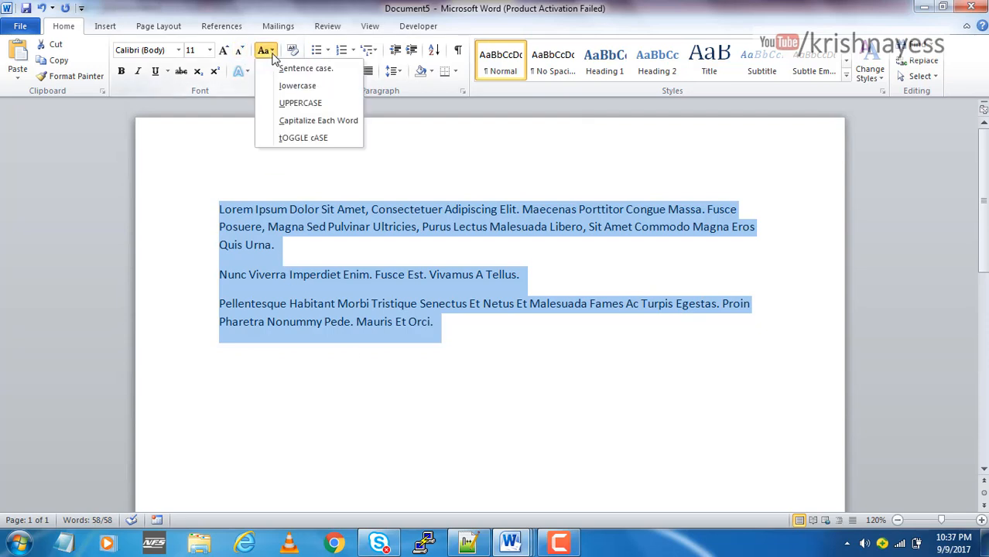
click(292, 139)
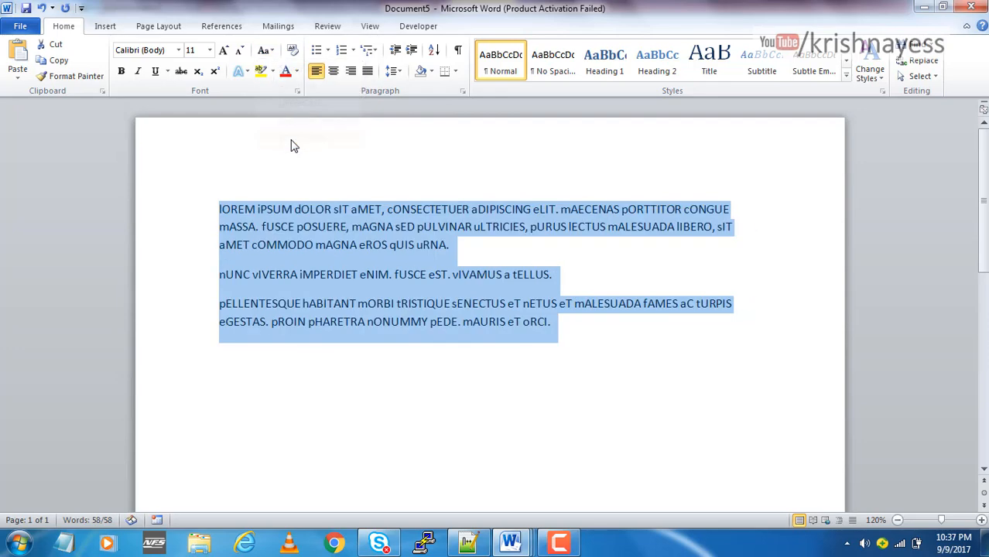
click(280, 245)
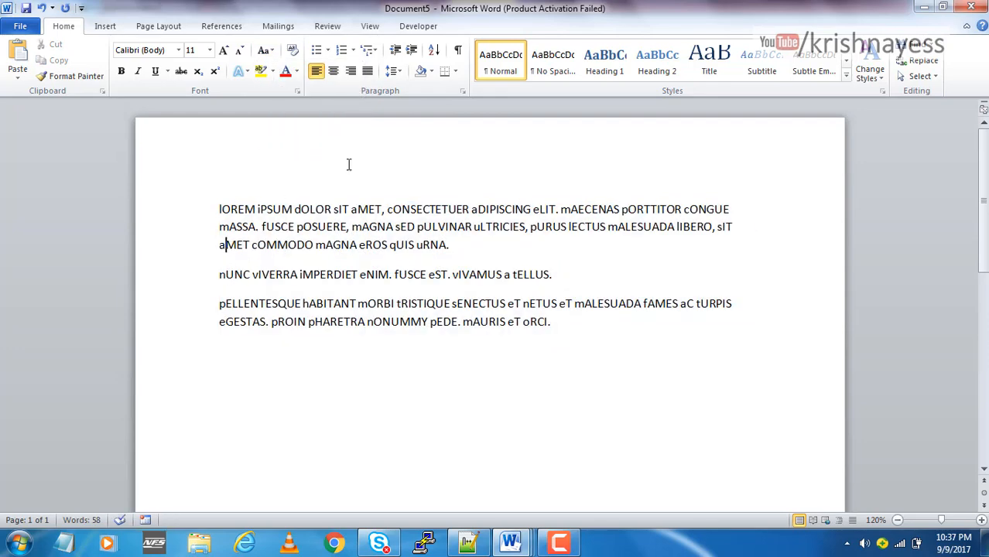
click(264, 50)
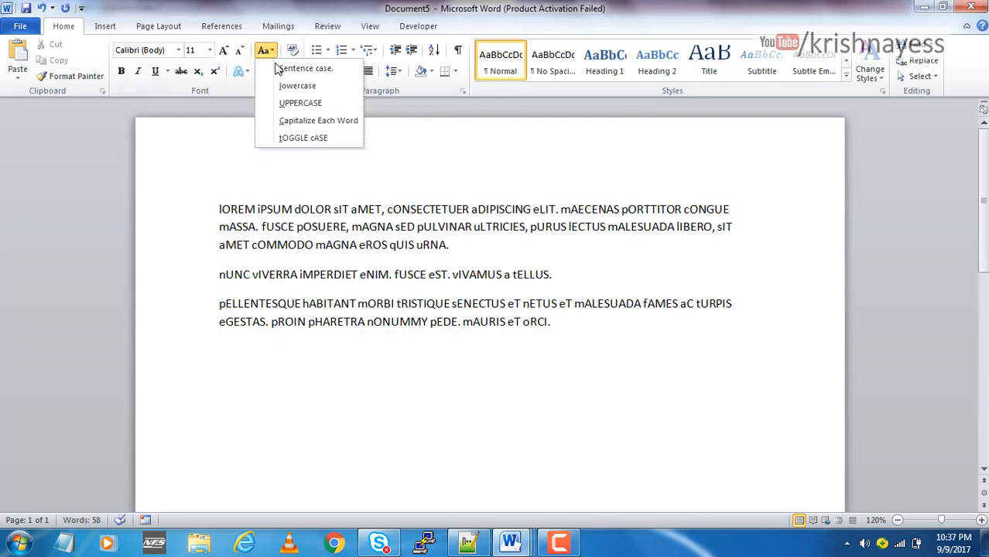
click(436, 292)
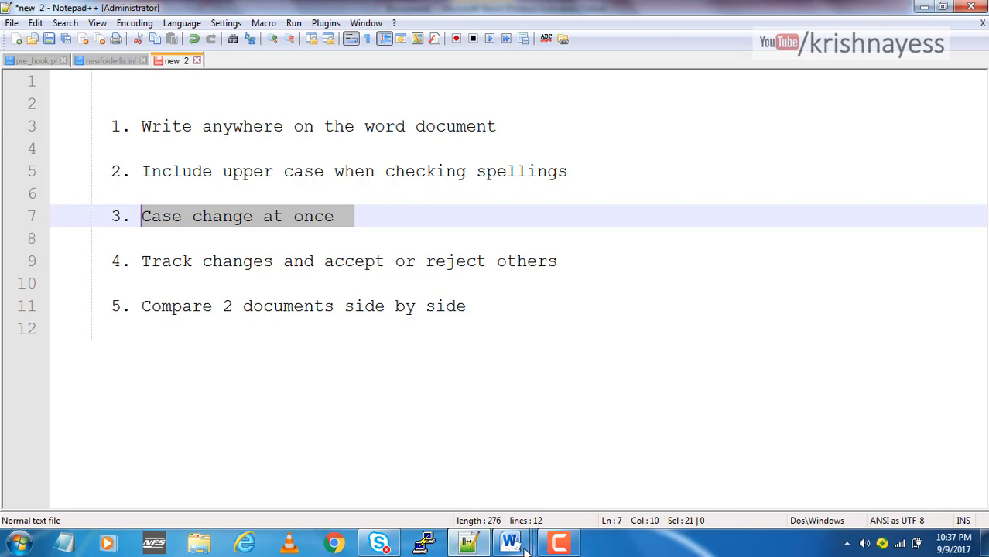
Switch from the Notepad++ tip list back to Document5 in Word and turn on Track Changes
mouse_move(510, 543)
click(630, 485)
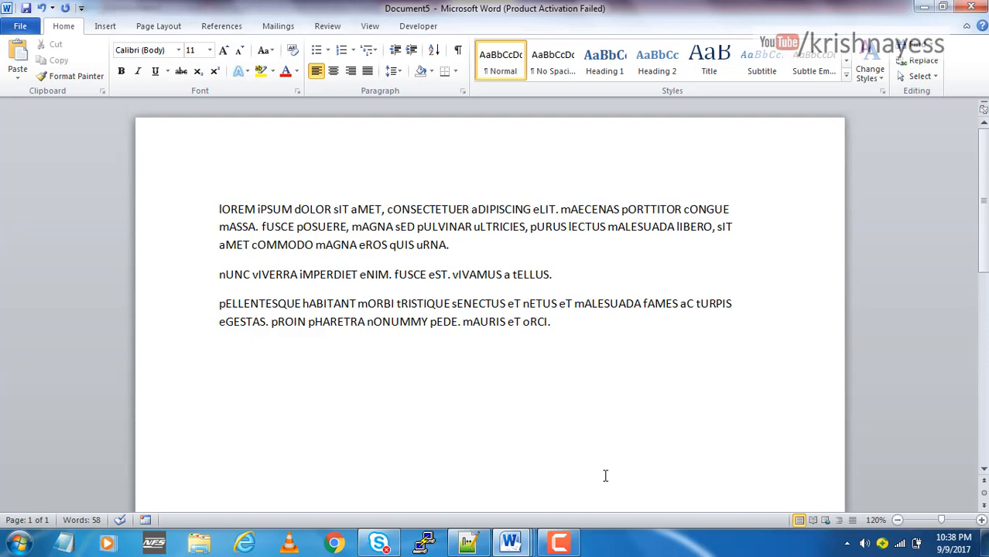
click(324, 30)
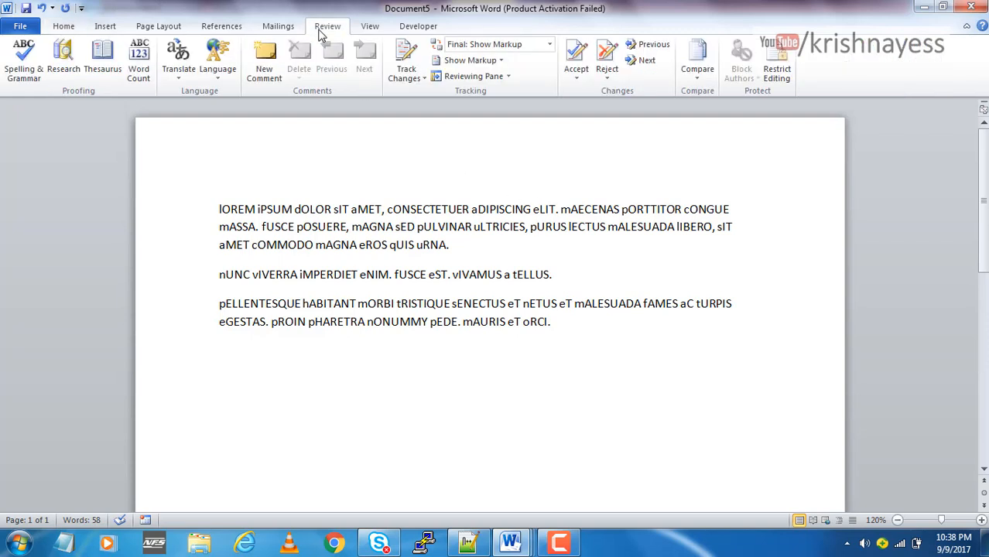
click(408, 77)
click(429, 90)
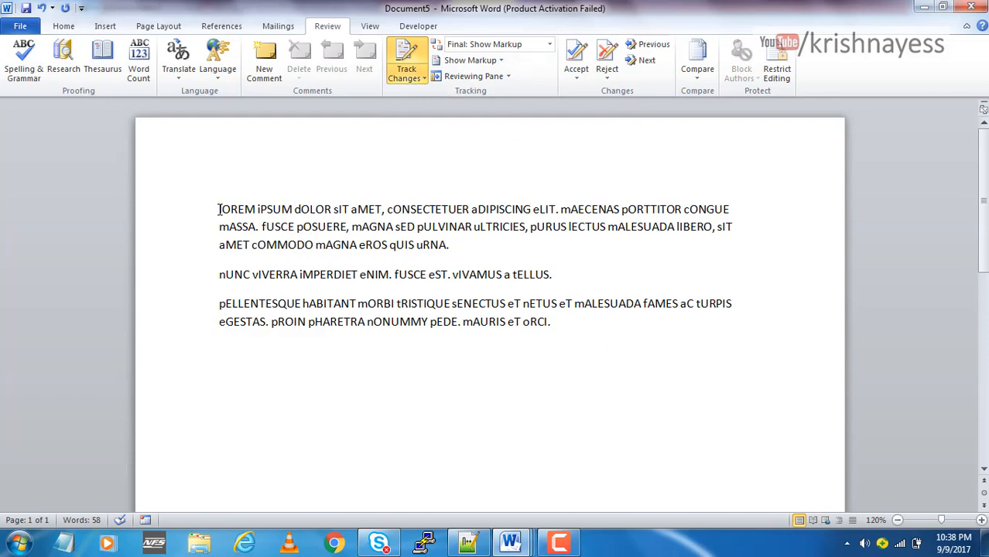
Delete the words "mAURIS eT oRCI" at the end of the third paragraph as a tracked change
drag(195, 207, 578, 355)
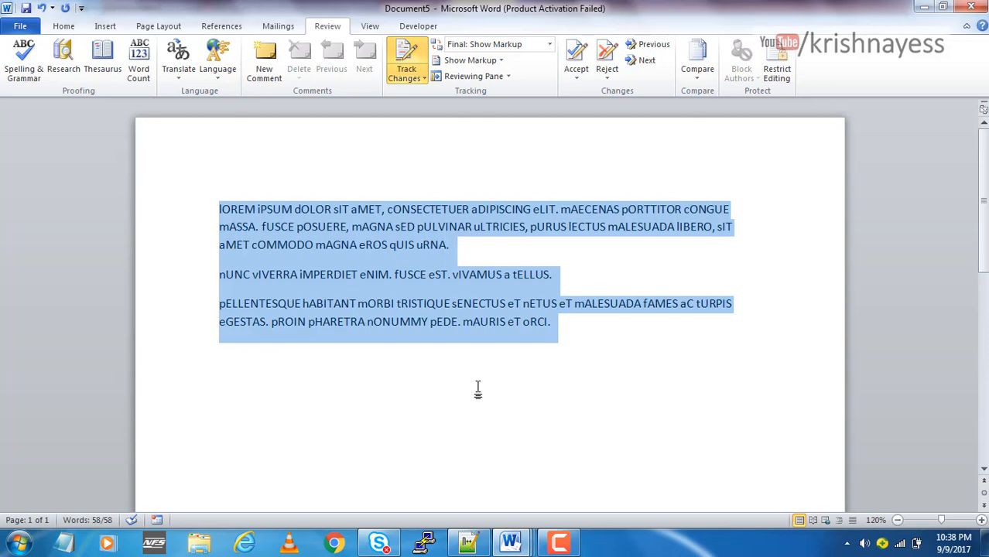
click(465, 321)
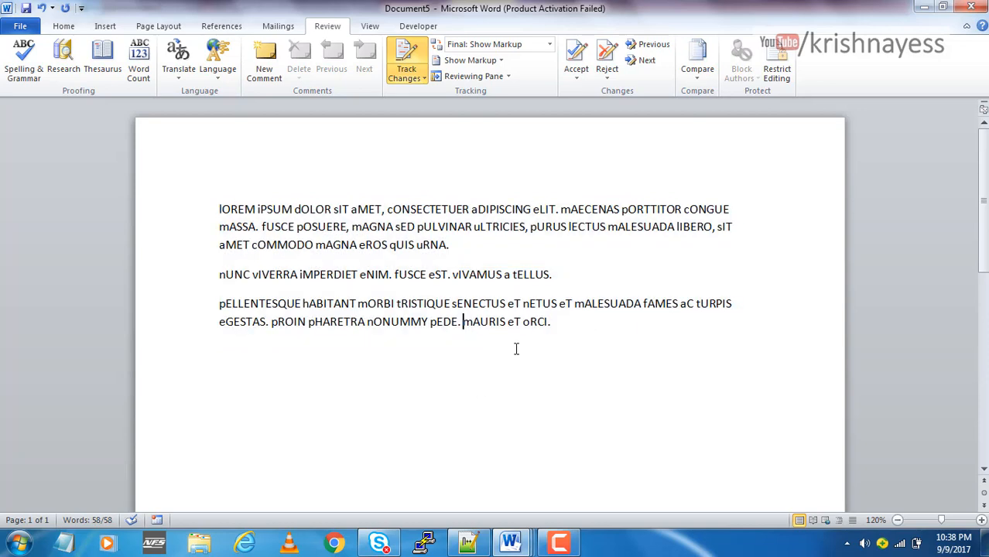
key(Delete)
key(Delete)
key(Delete)
key(Delete)
key(Delete)
key(Delete)
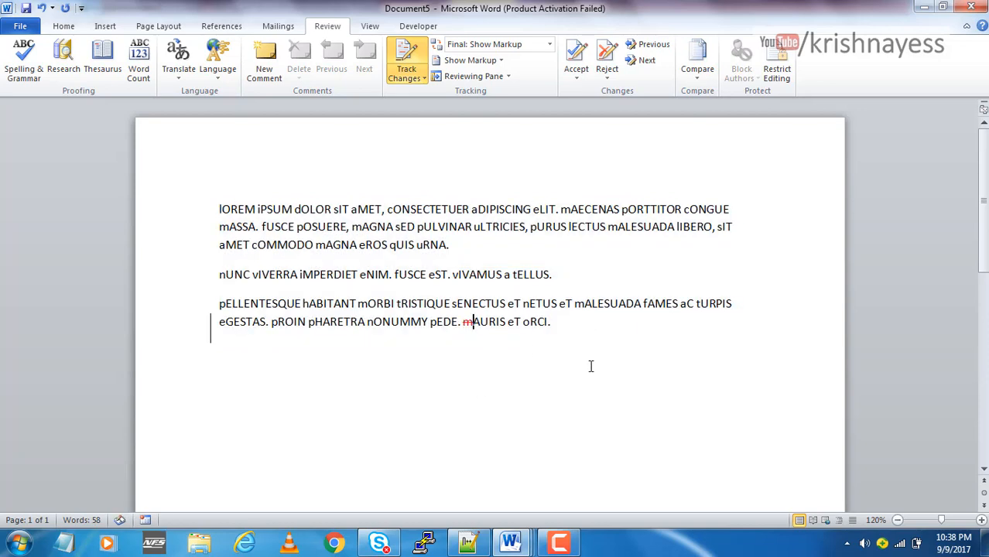
key(Delete)
key(Delete)
key(Delete)
key(Delete)
key(Delete)
key(Delete)
key(Delete)
key(Delete)
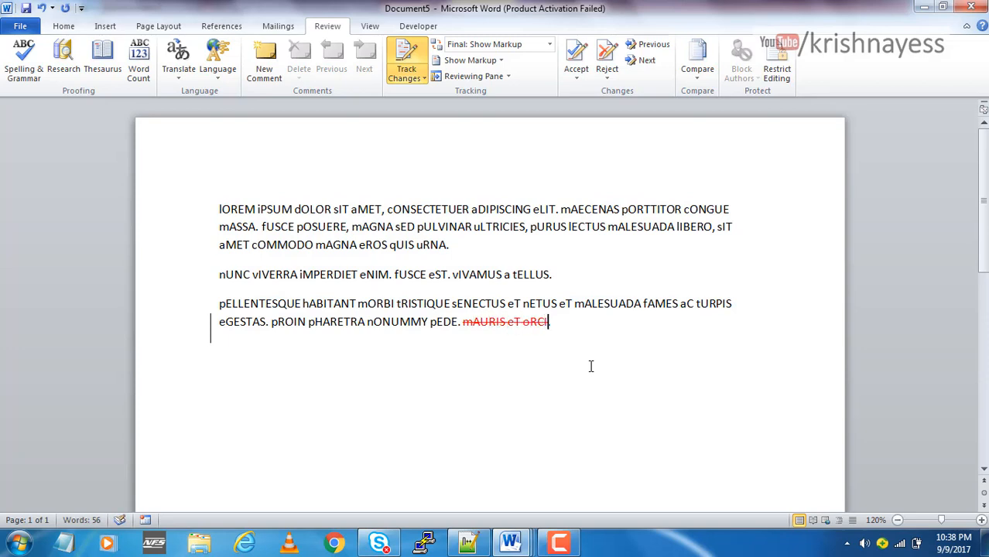
Change the word "pULVINAR" in the first paragraph to lowercase
double_click(446, 227)
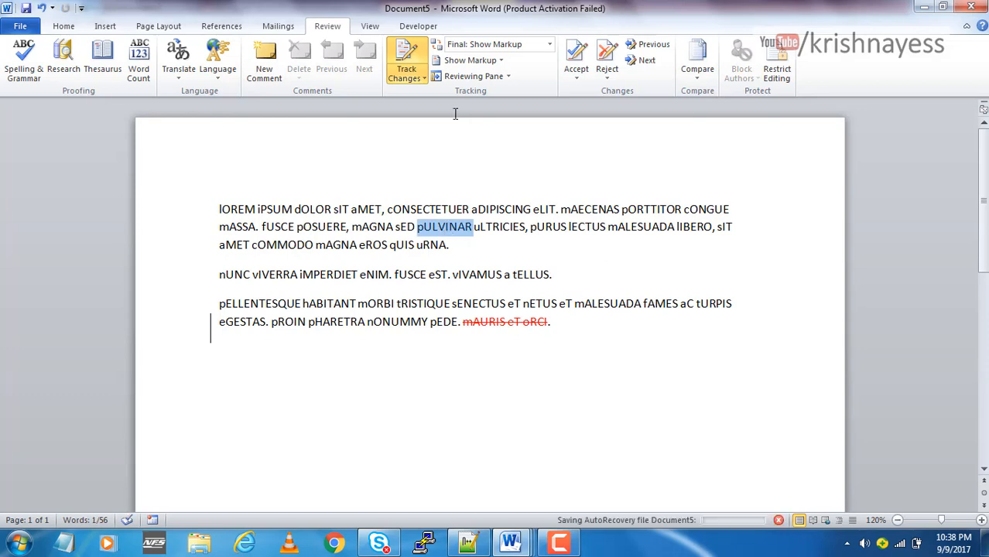
click(63, 25)
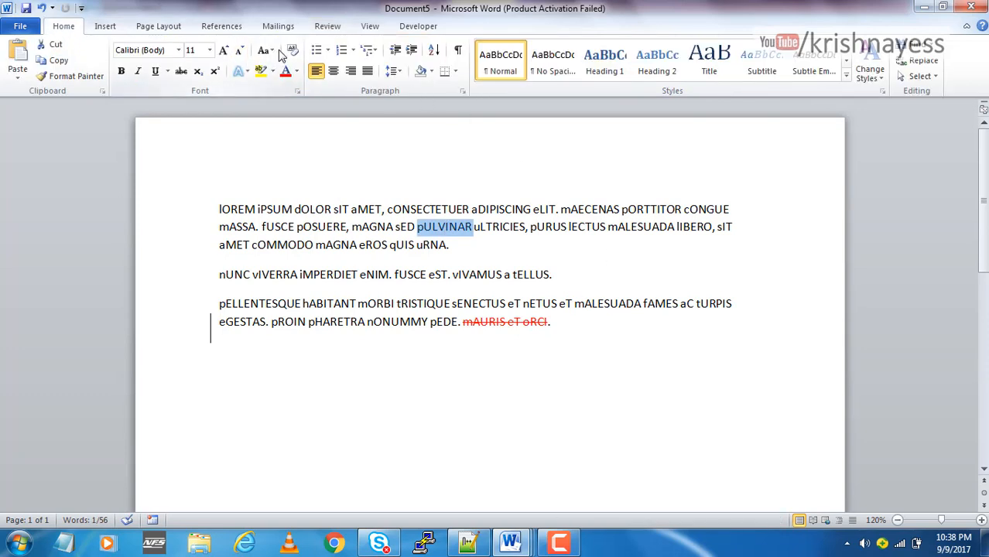
click(264, 50)
click(289, 84)
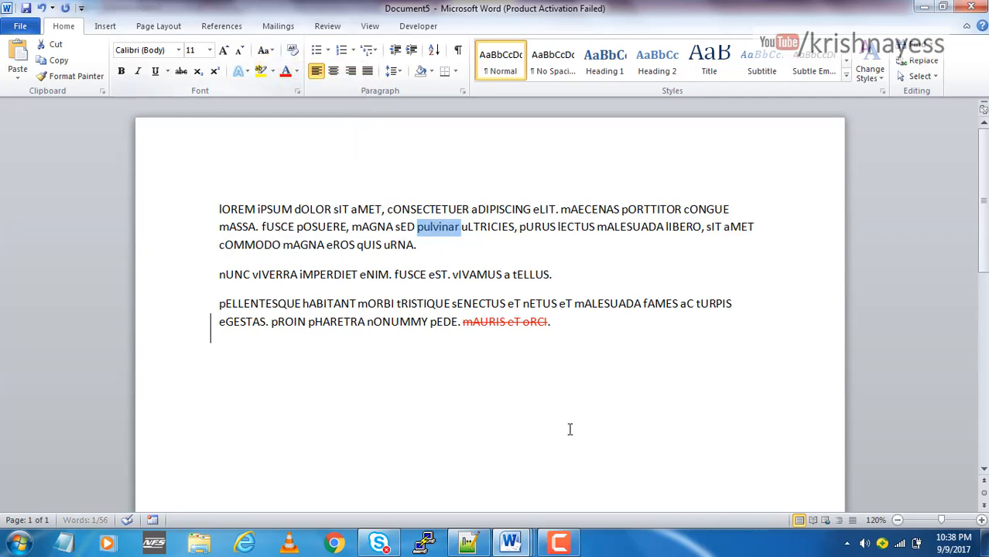
Change the entire document's text to Sentence case and clear the selection
key(ctrl+a)
click(264, 50)
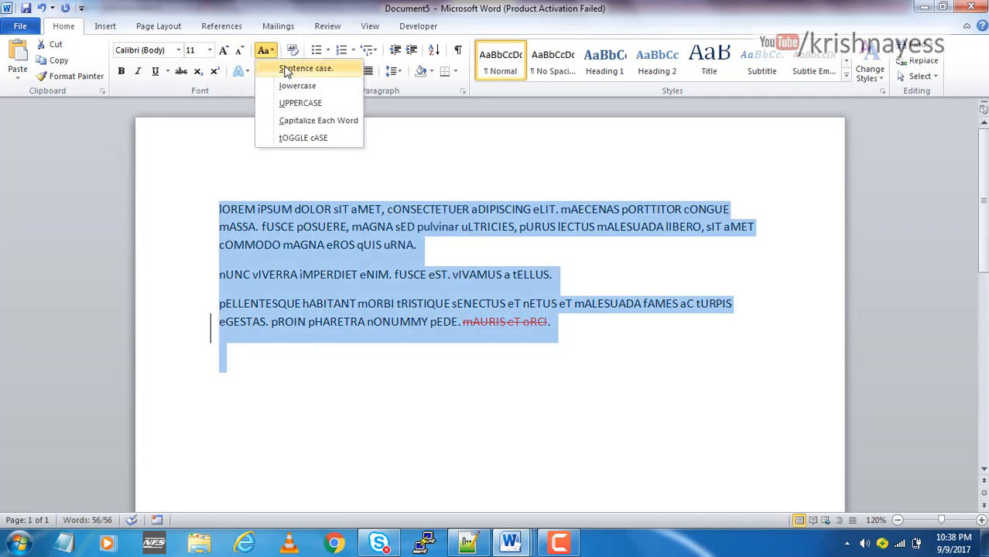
click(294, 68)
click(579, 454)
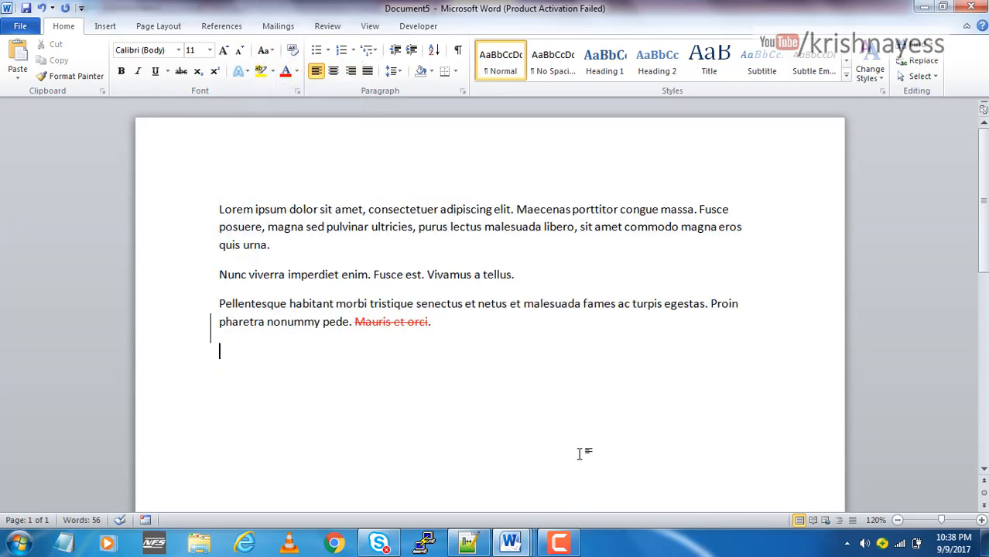
Delete "sit amet" after "libero," and the word "consectetuer" in the first paragraph as tracked changes
click(580, 230)
key(Delete)
key(Delete)
key(Delete)
key(Delete)
key(Delete)
key(Delete)
key(Delete)
key(Delete)
key(Delete)
double_click(397, 209)
key(Delete)
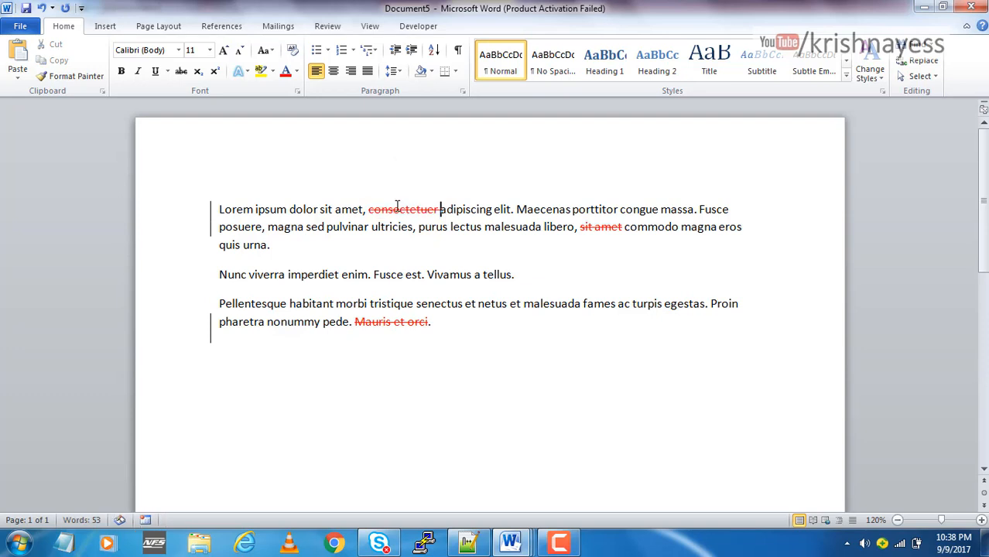
Accept the tracked deletion of "consectetuer" in the first paragraph
click(502, 397)
click(328, 27)
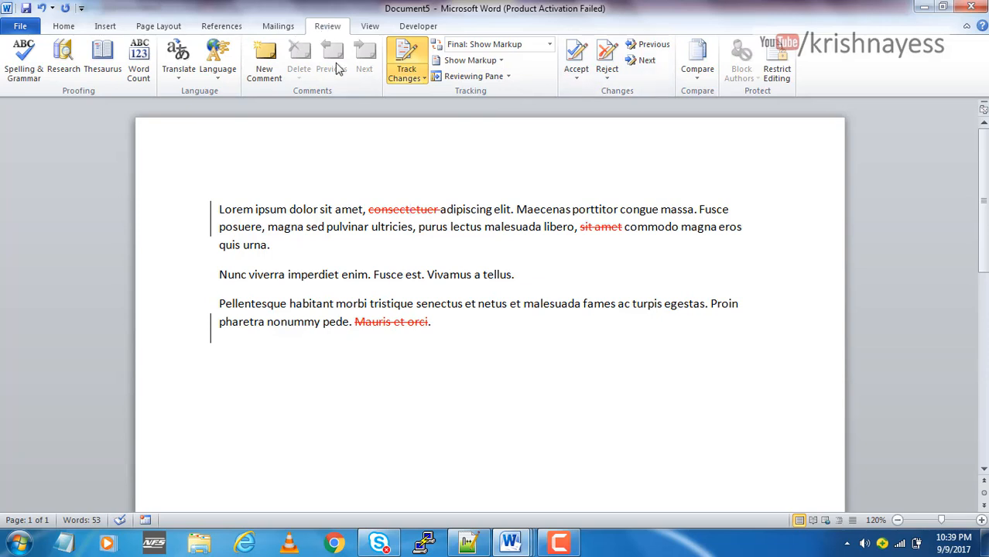
click(579, 82)
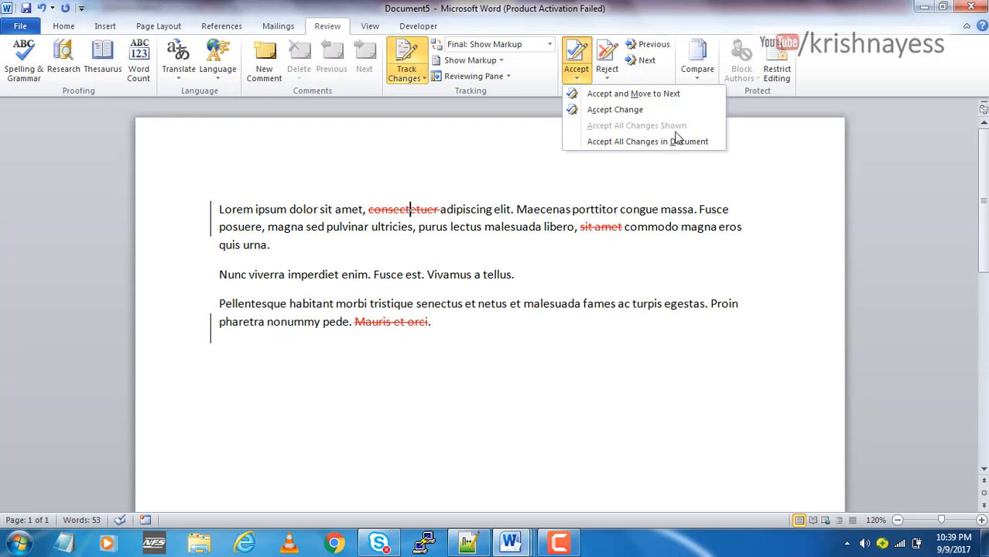
click(614, 110)
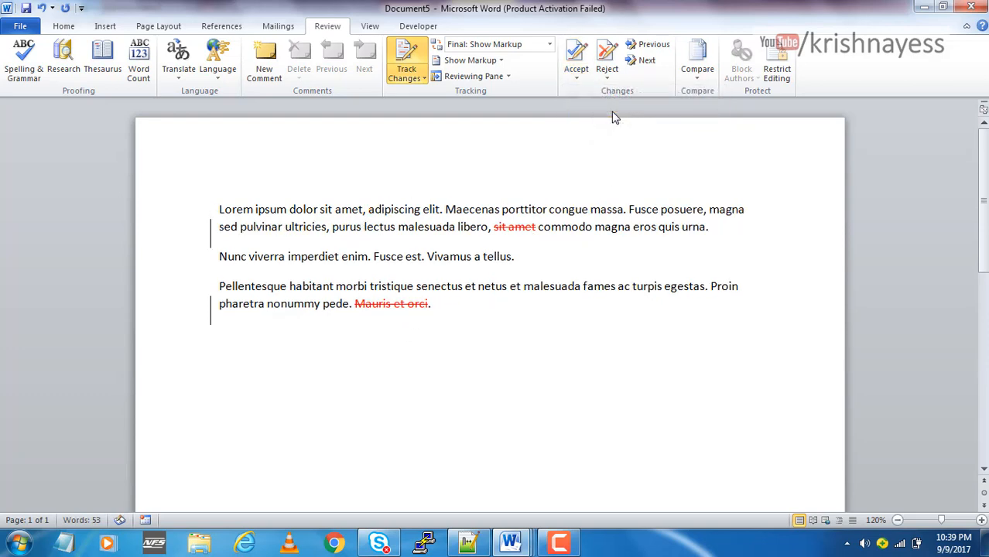
Accept the remaining tracked deletions one by one: "sit amet" in the first paragraph and "Mauris et orci" in the third
click(578, 55)
click(584, 75)
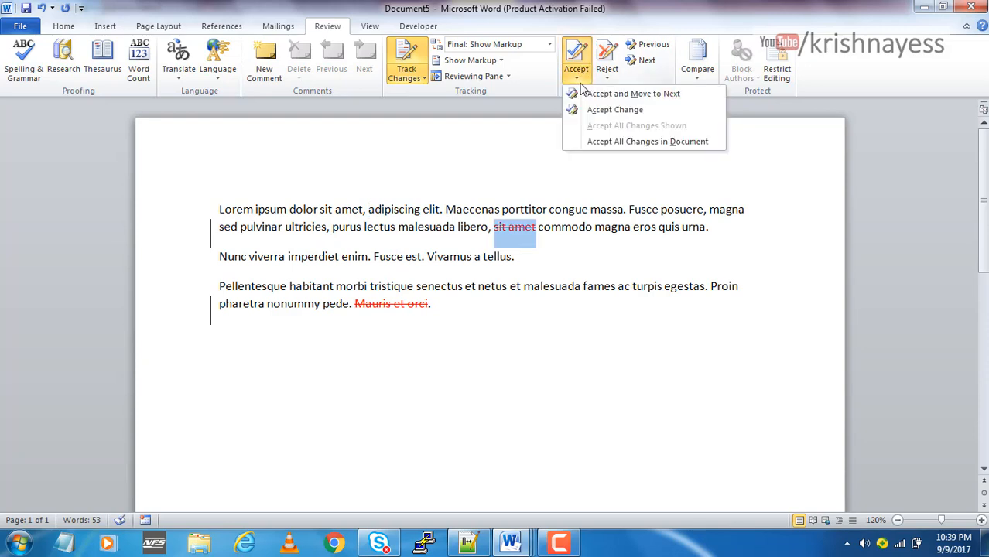
click(610, 115)
click(577, 54)
click(576, 76)
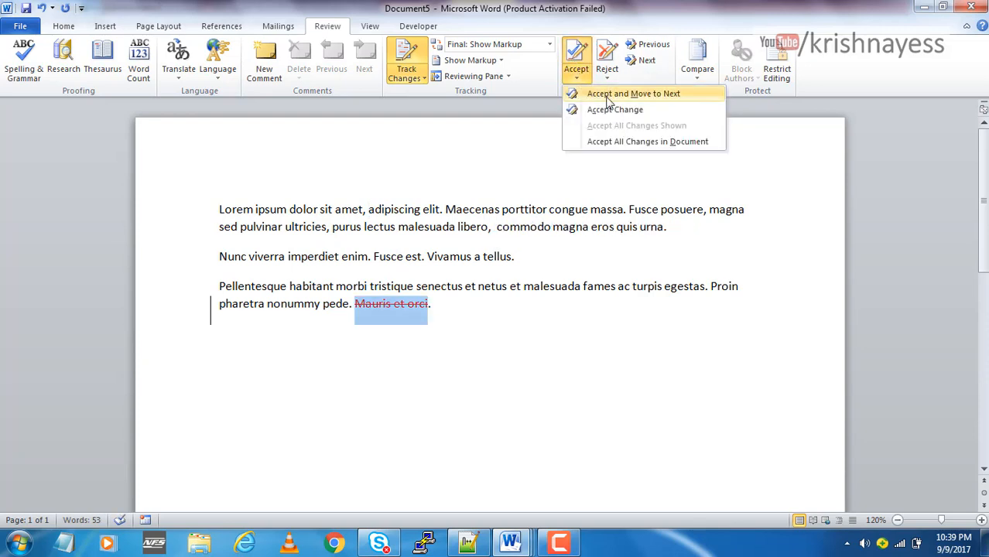
click(620, 112)
click(509, 393)
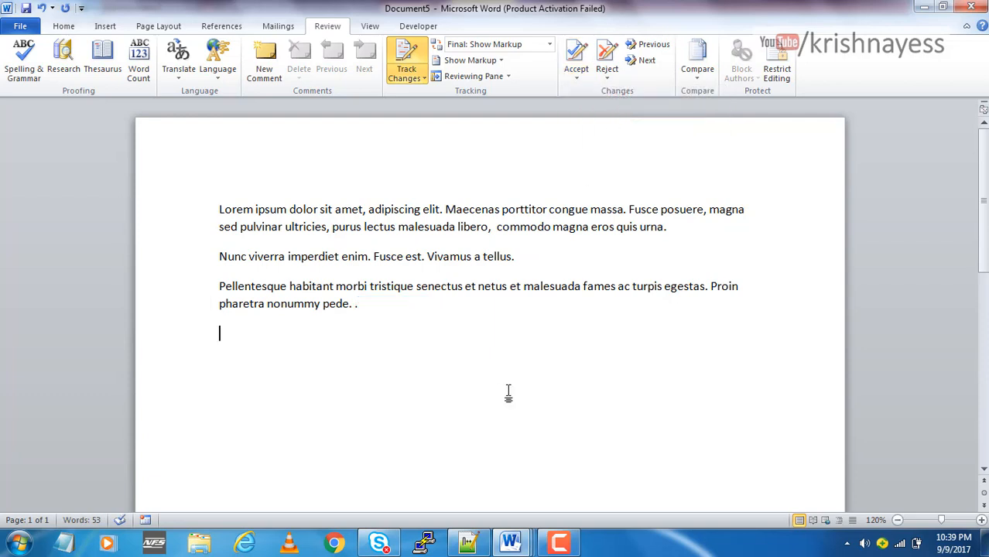